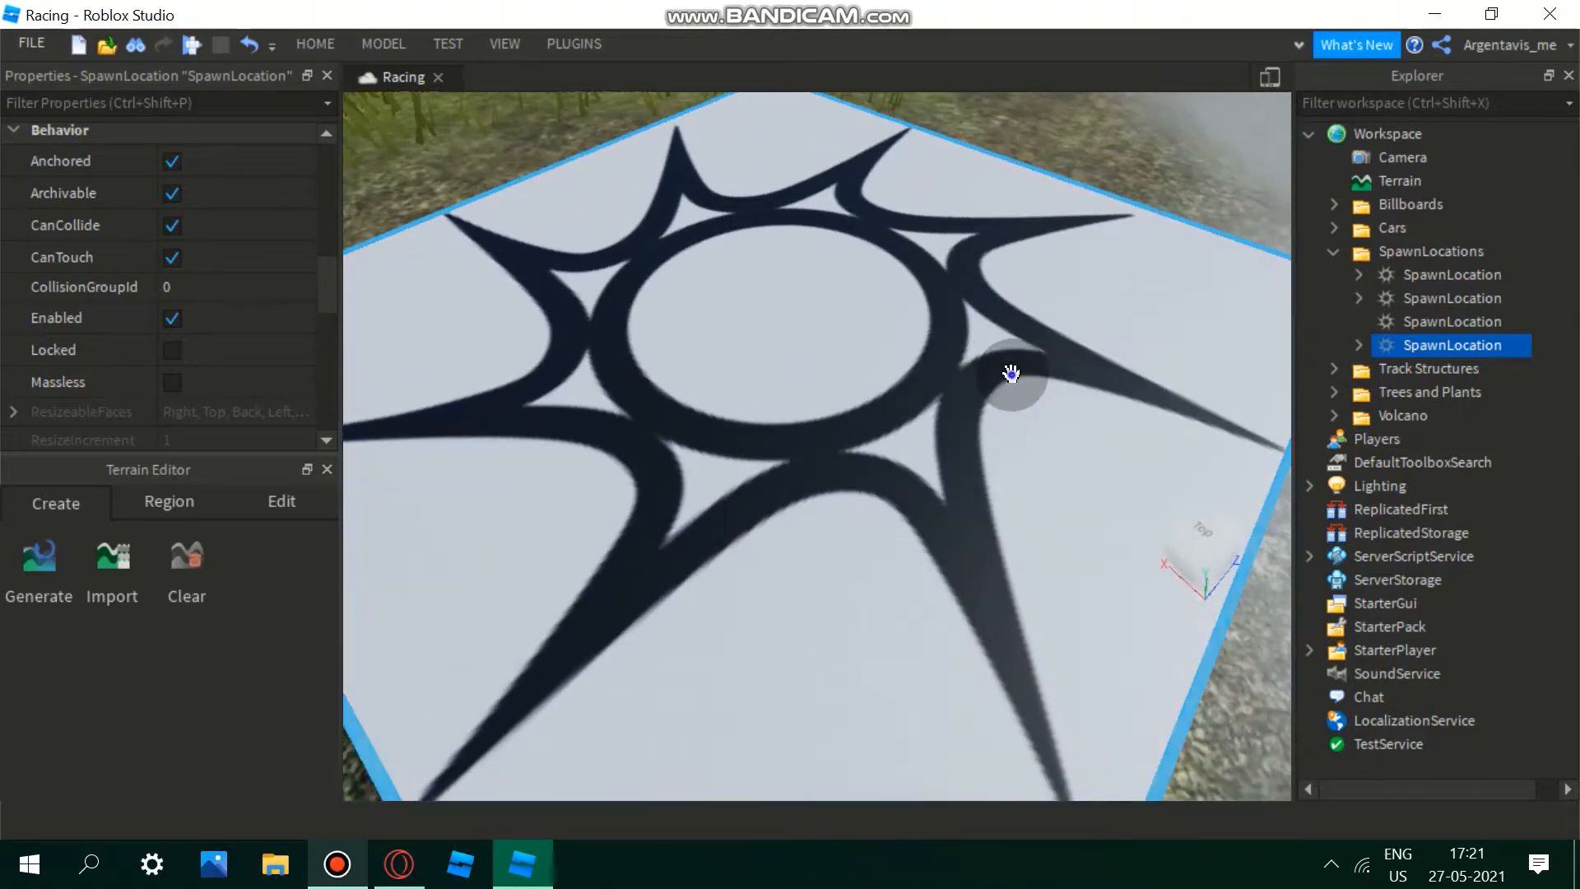
- Close the Terrain Editor
scroll(1012, 373, "down", 5)
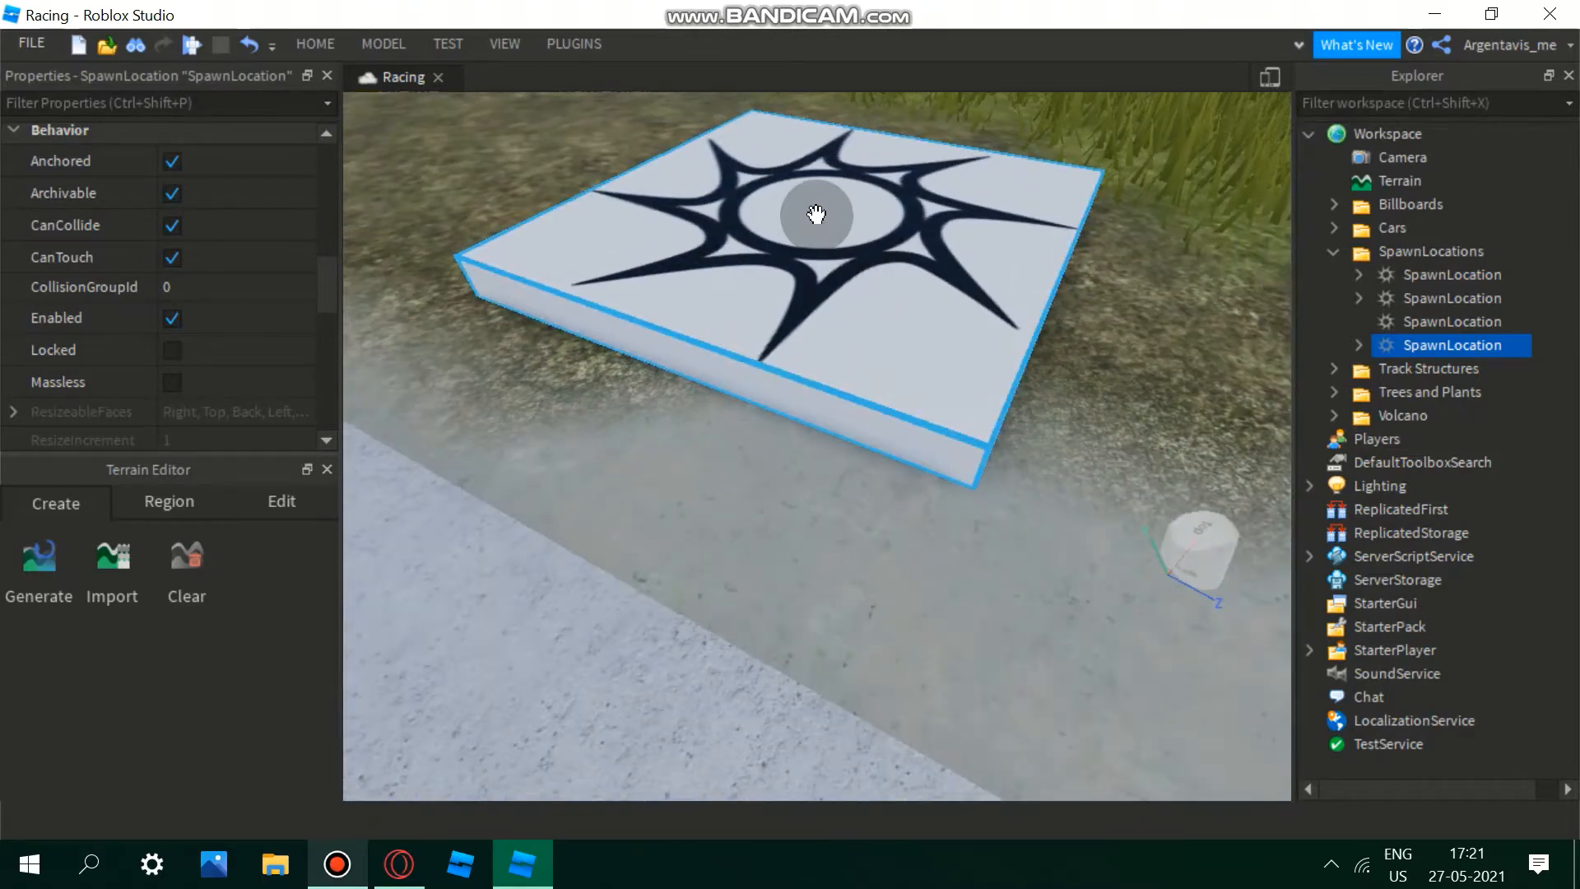
scroll(848, 208, "up", 3)
right_click_drag(848, 208, 817, 225)
scroll(817, 225, "down", 5)
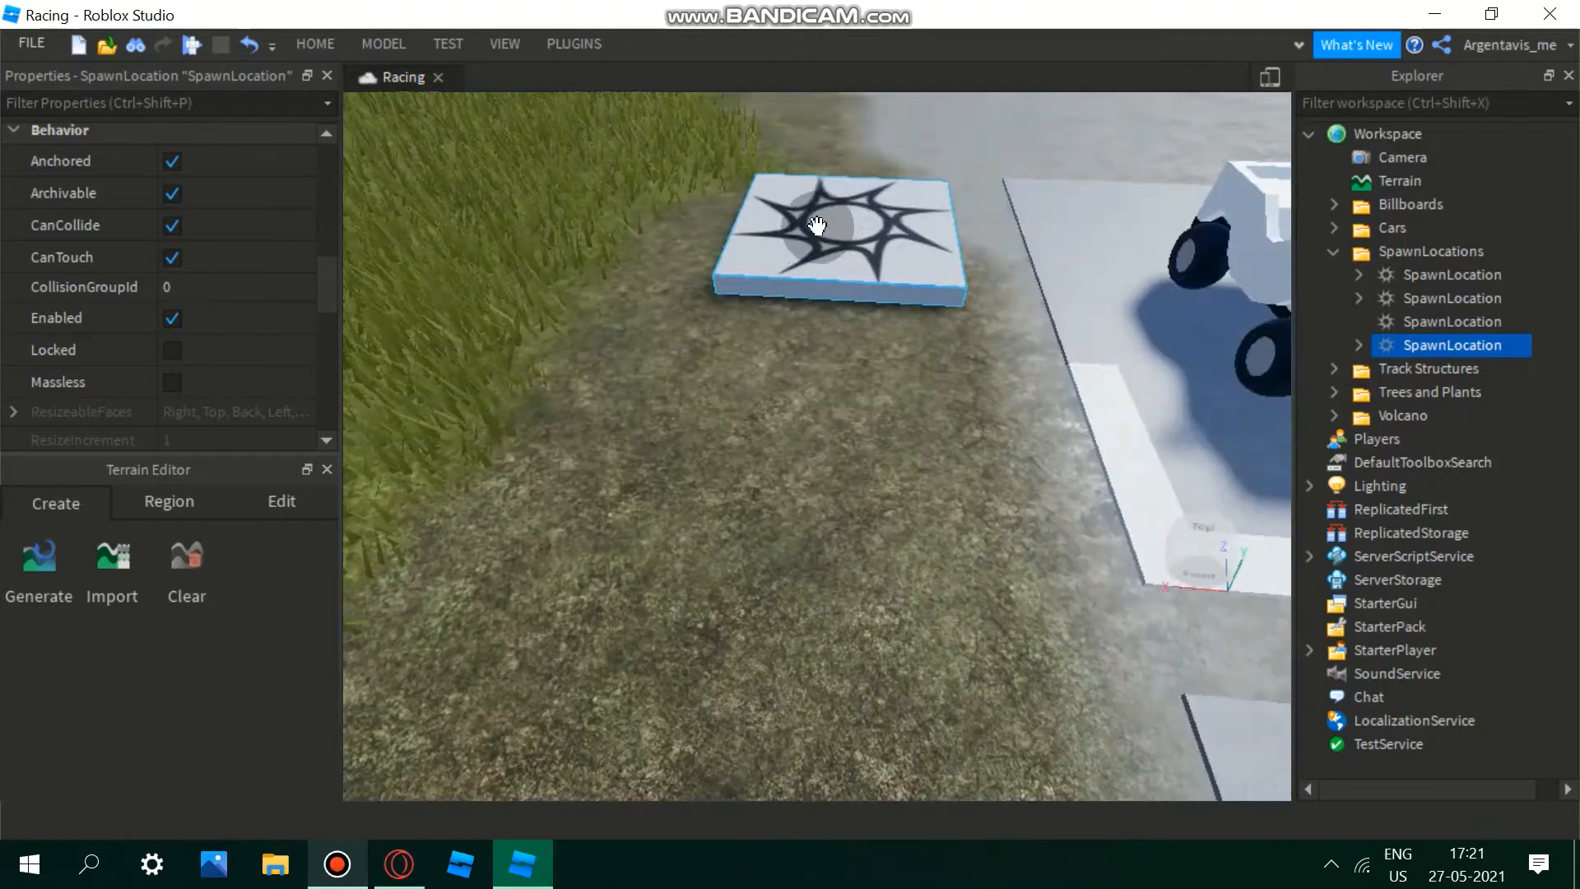
right_click_drag(676, 199, 772, 200)
key("d")
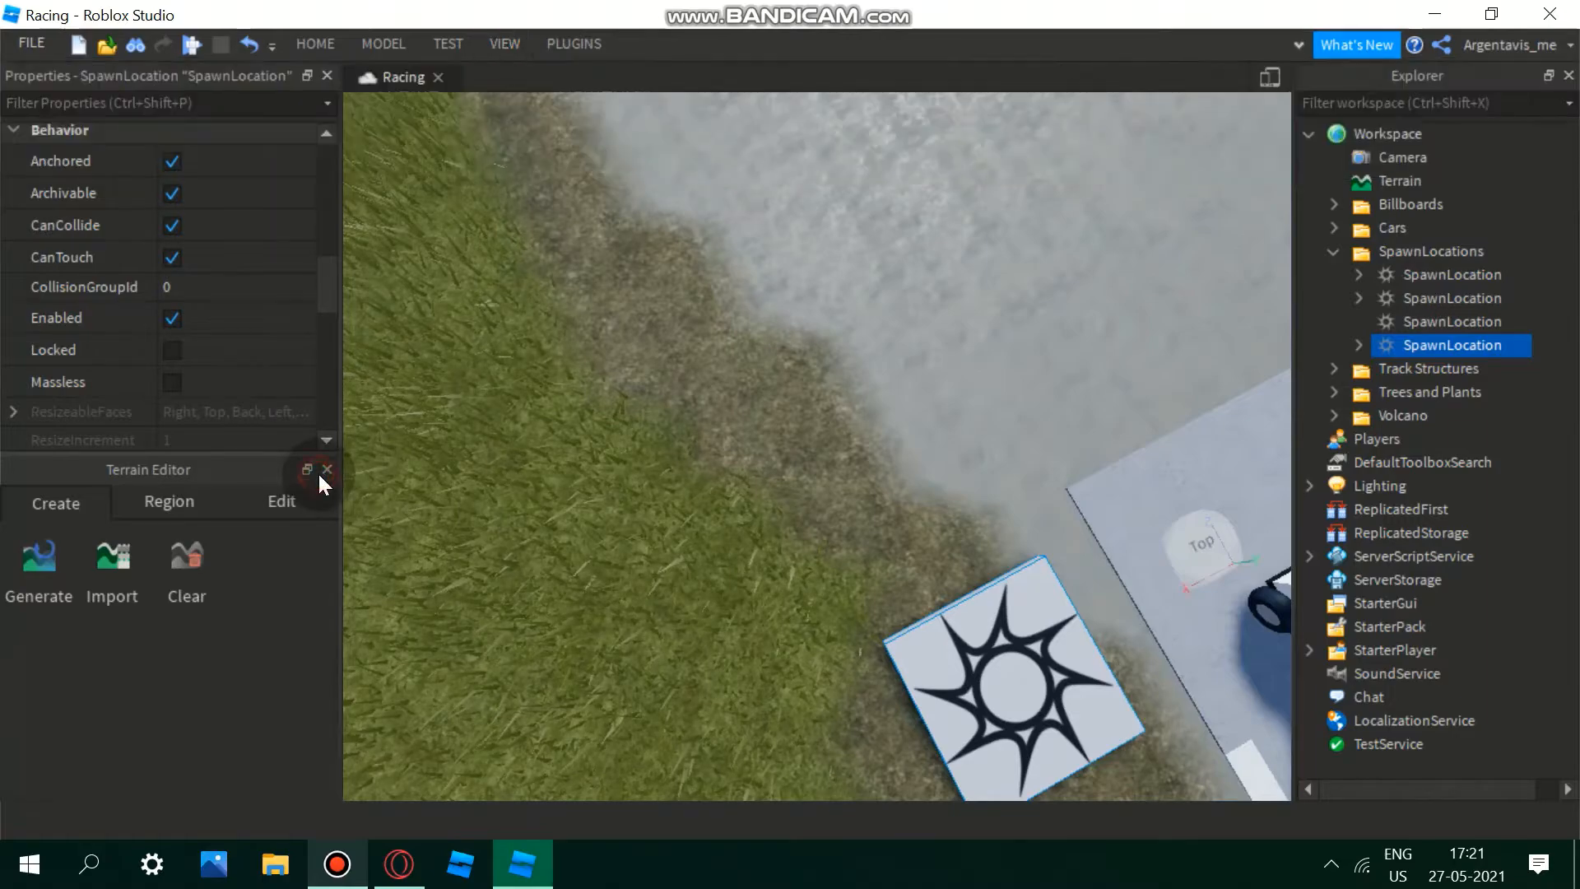
left_click(325, 470)
- Examine the spawn location and the neighbouring car spawn pad beside the grass
mouse_move(526, 441)
right_mouse_down()
mouse_move(507, 438)
mouse_move(535, 445)
right_mouse_up()
key("w")
scroll(533, 445, "down", 3)
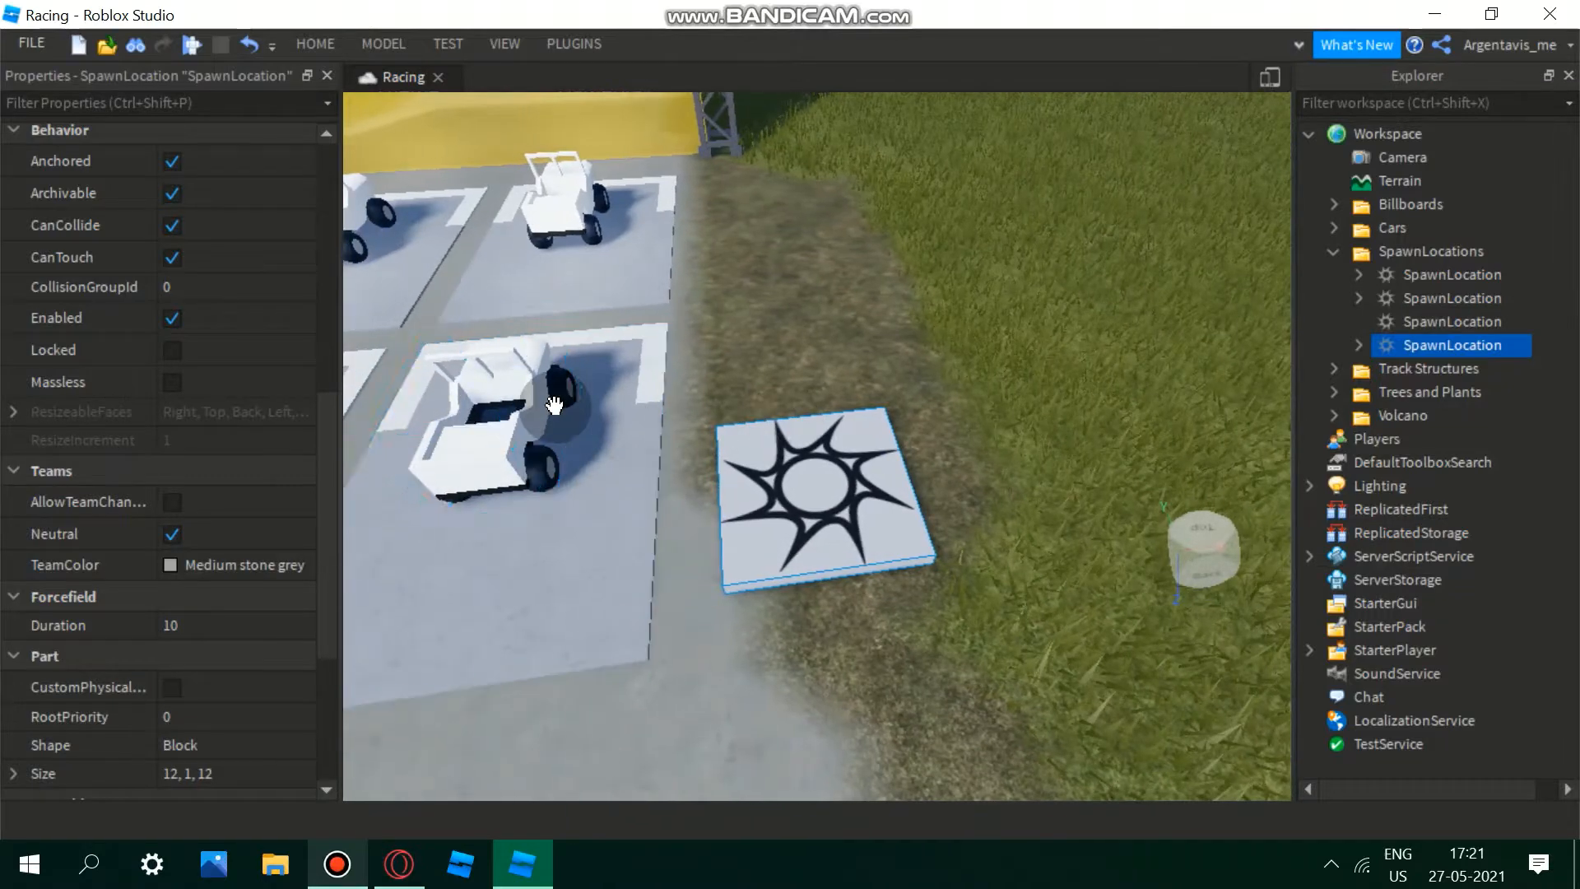
left_click(609, 526)
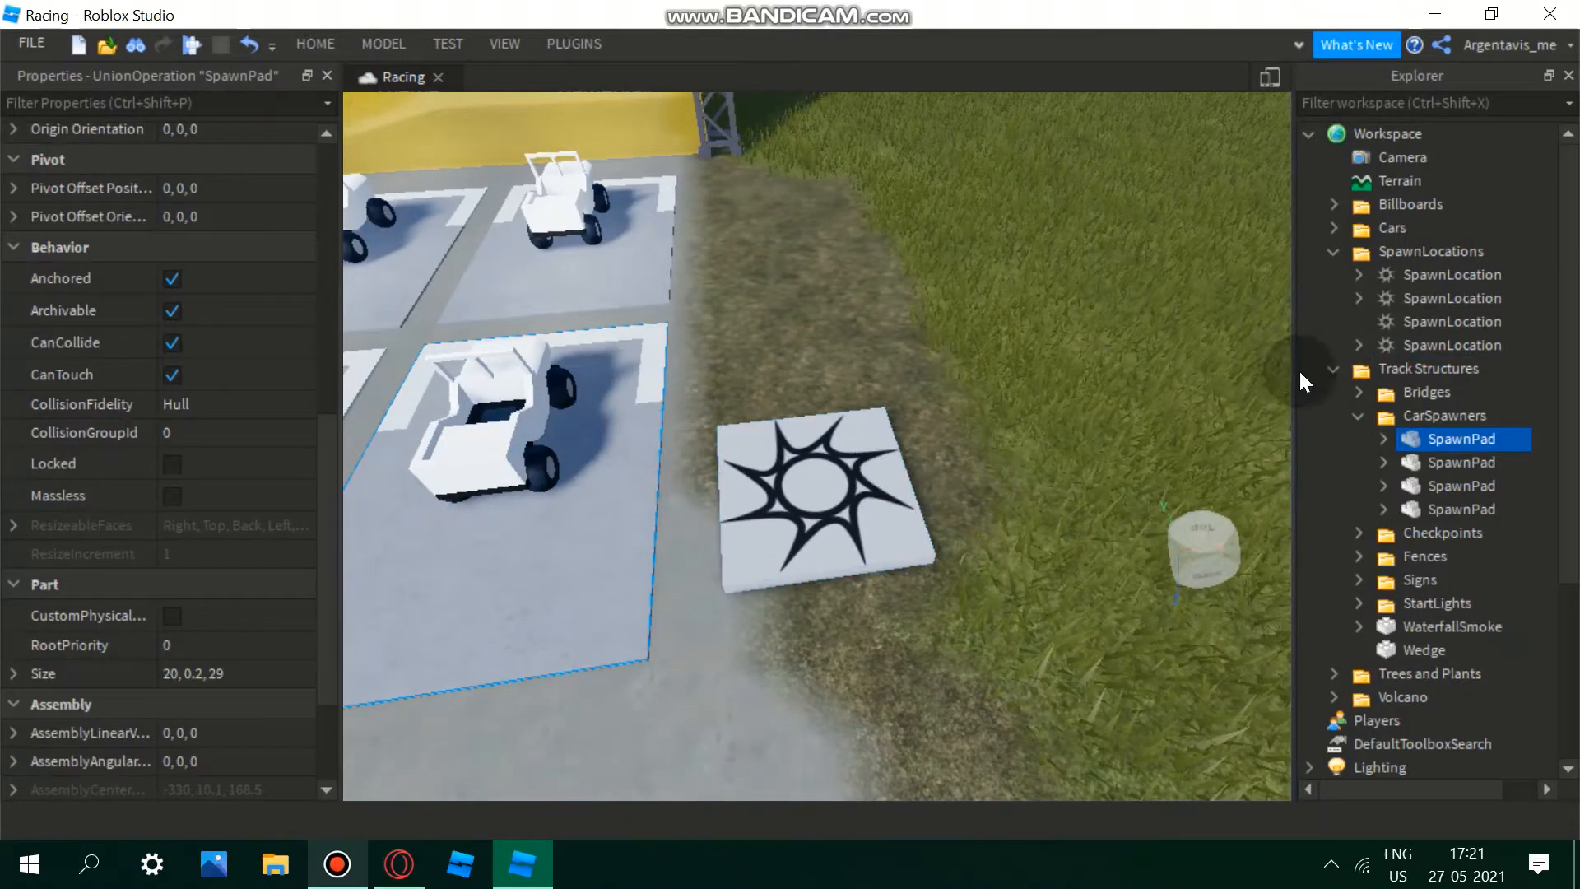
left_click(1334, 368)
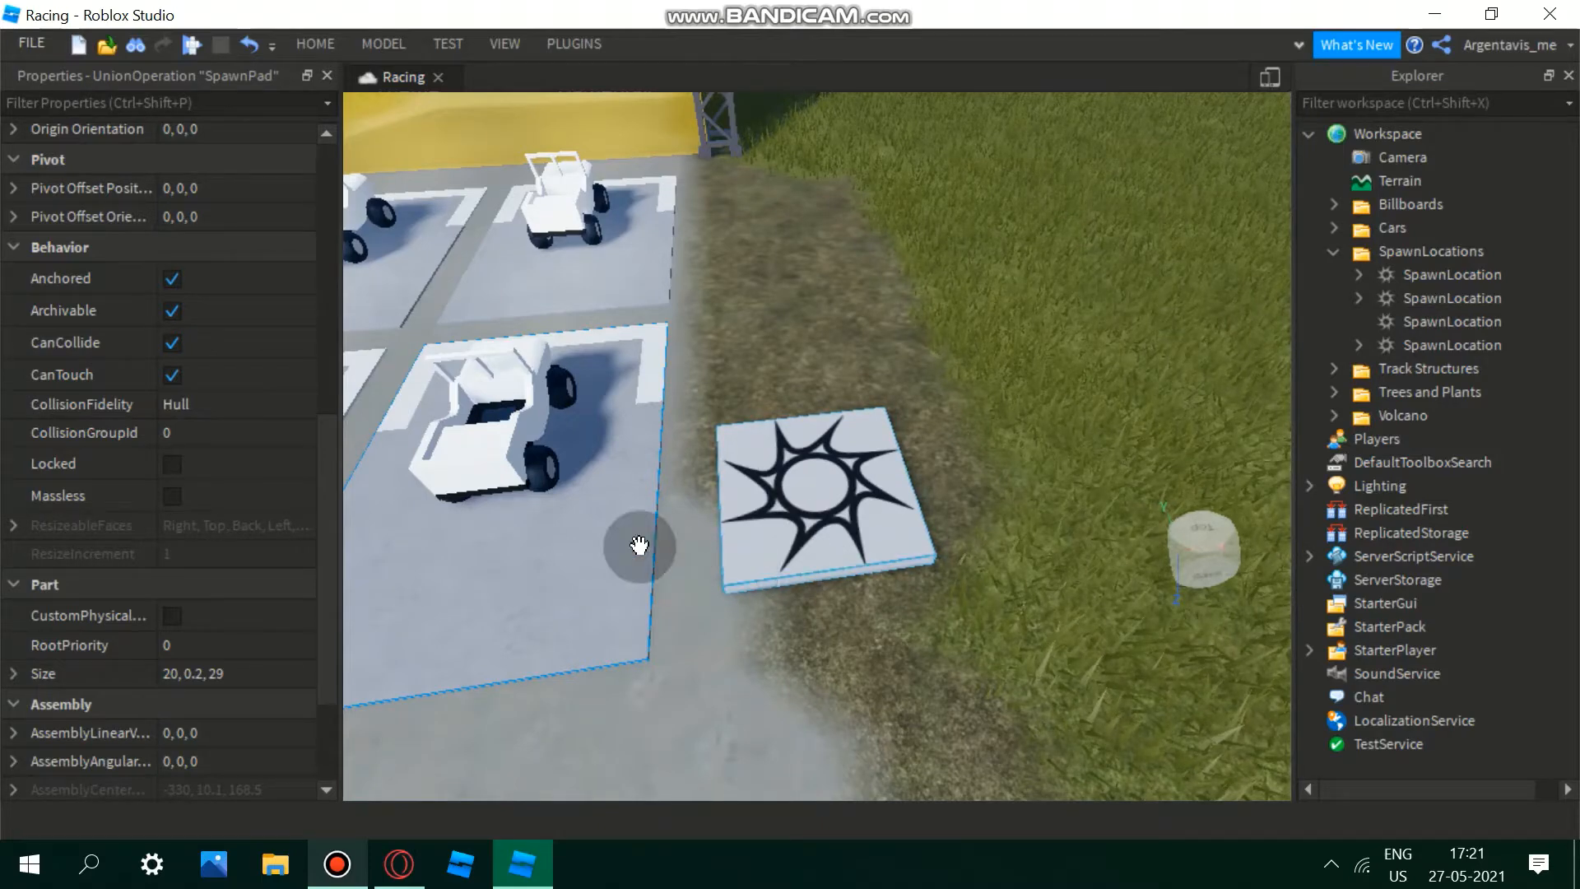
mouse_move(886, 511)
right_mouse_down()
mouse_move(899, 500)
mouse_move(887, 511)
right_mouse_up()
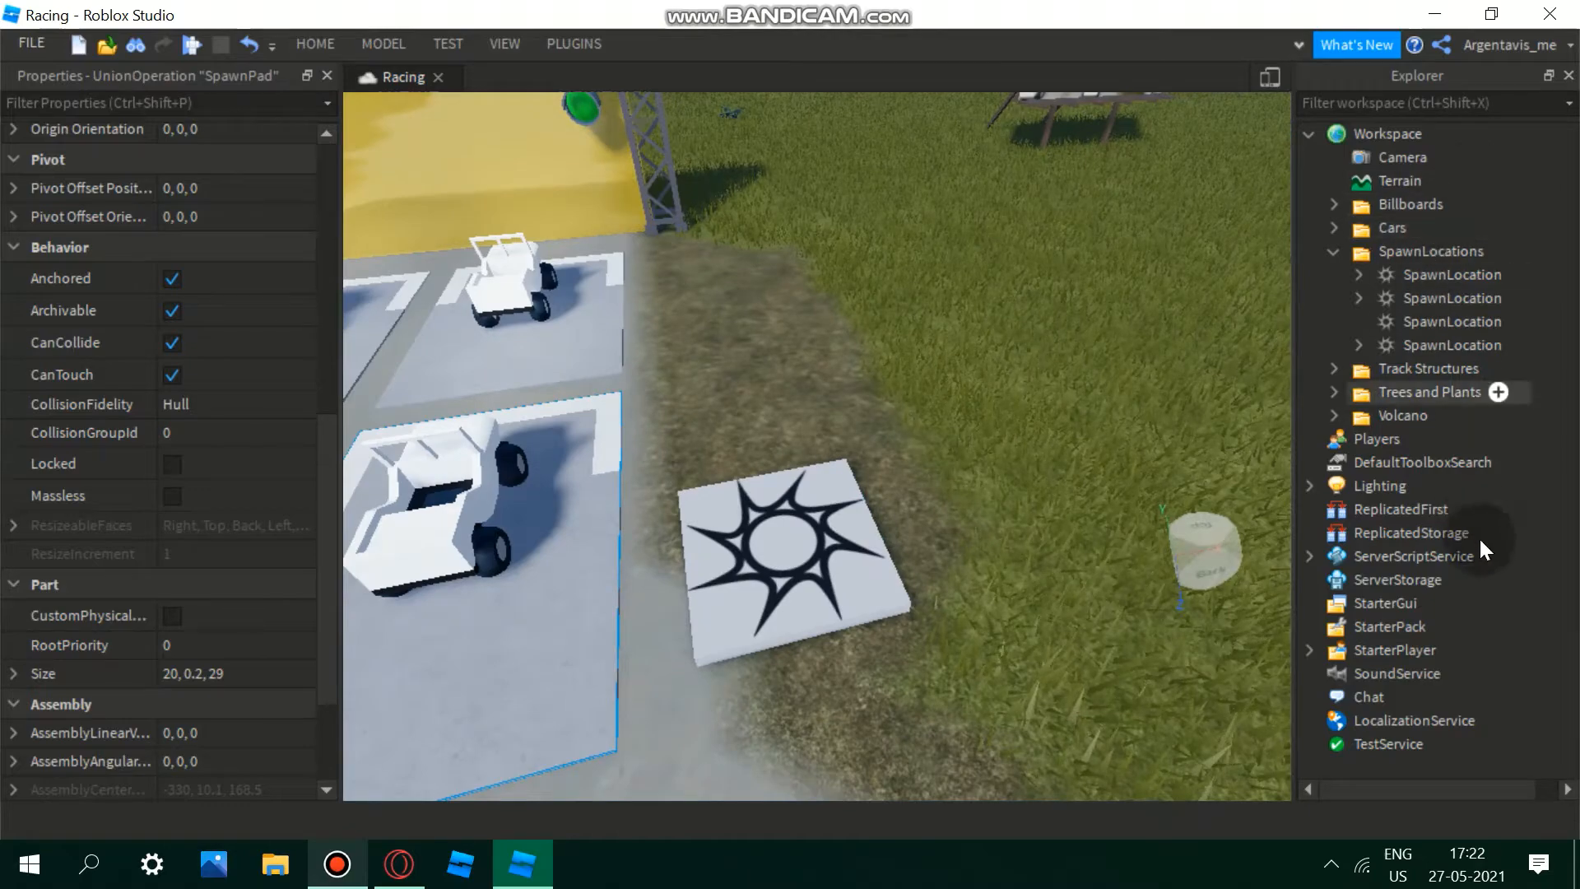
right_click_drag(936, 482, 936, 480)
scroll(936, 482, "up", 3)
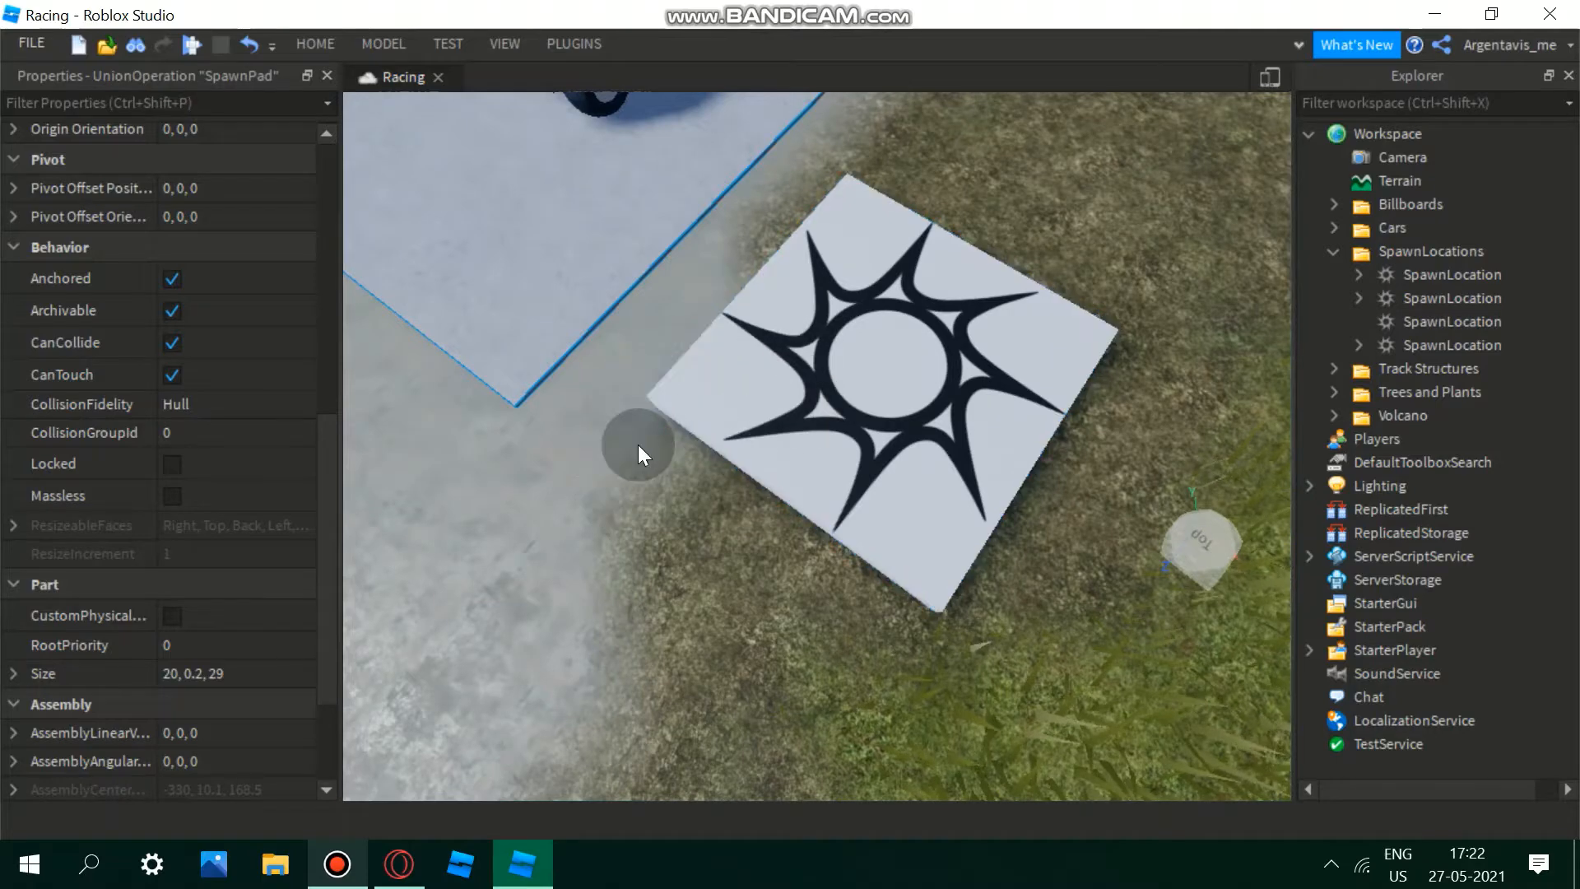
- Select the spawn location beside the car spawn pad and turn off its CastShadow property
left_click(793, 342)
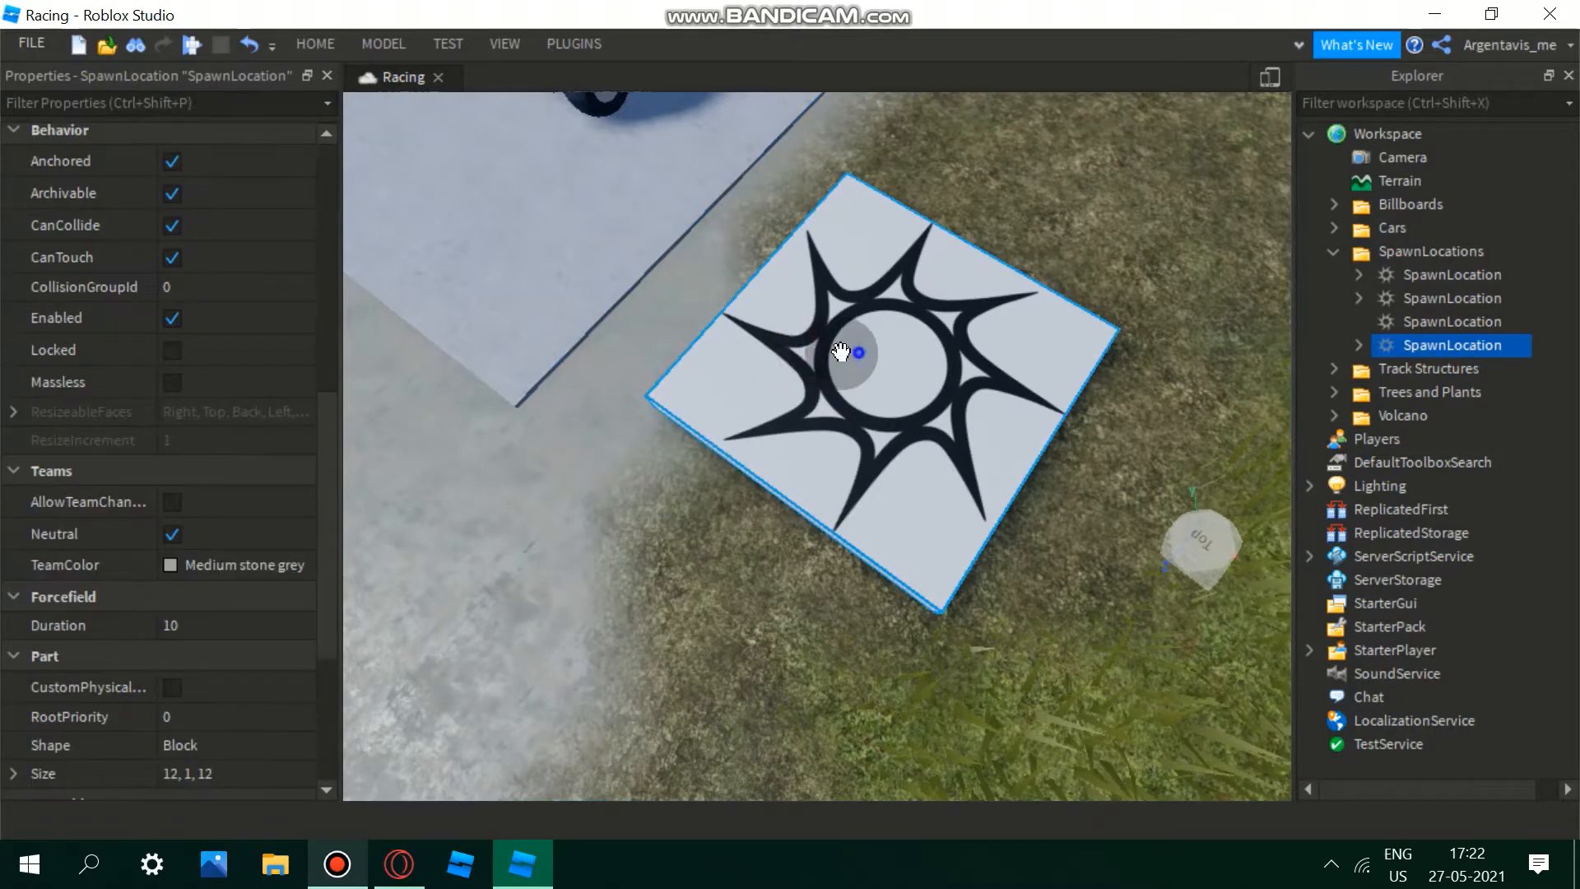
right_click_drag(843, 355, 843, 355)
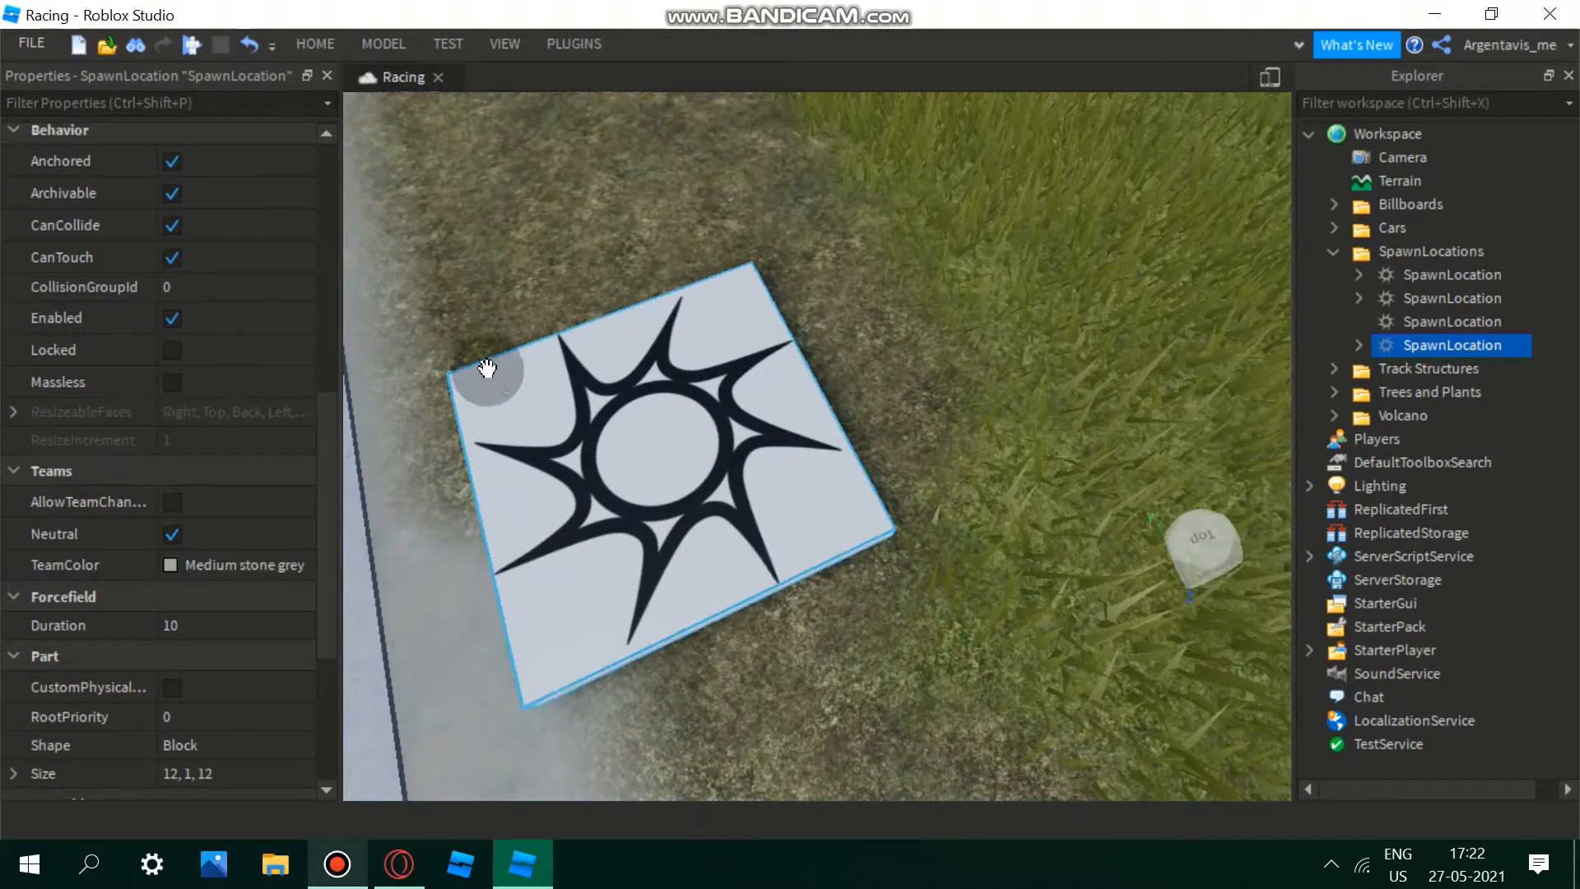
scroll(160, 324, "up", 10)
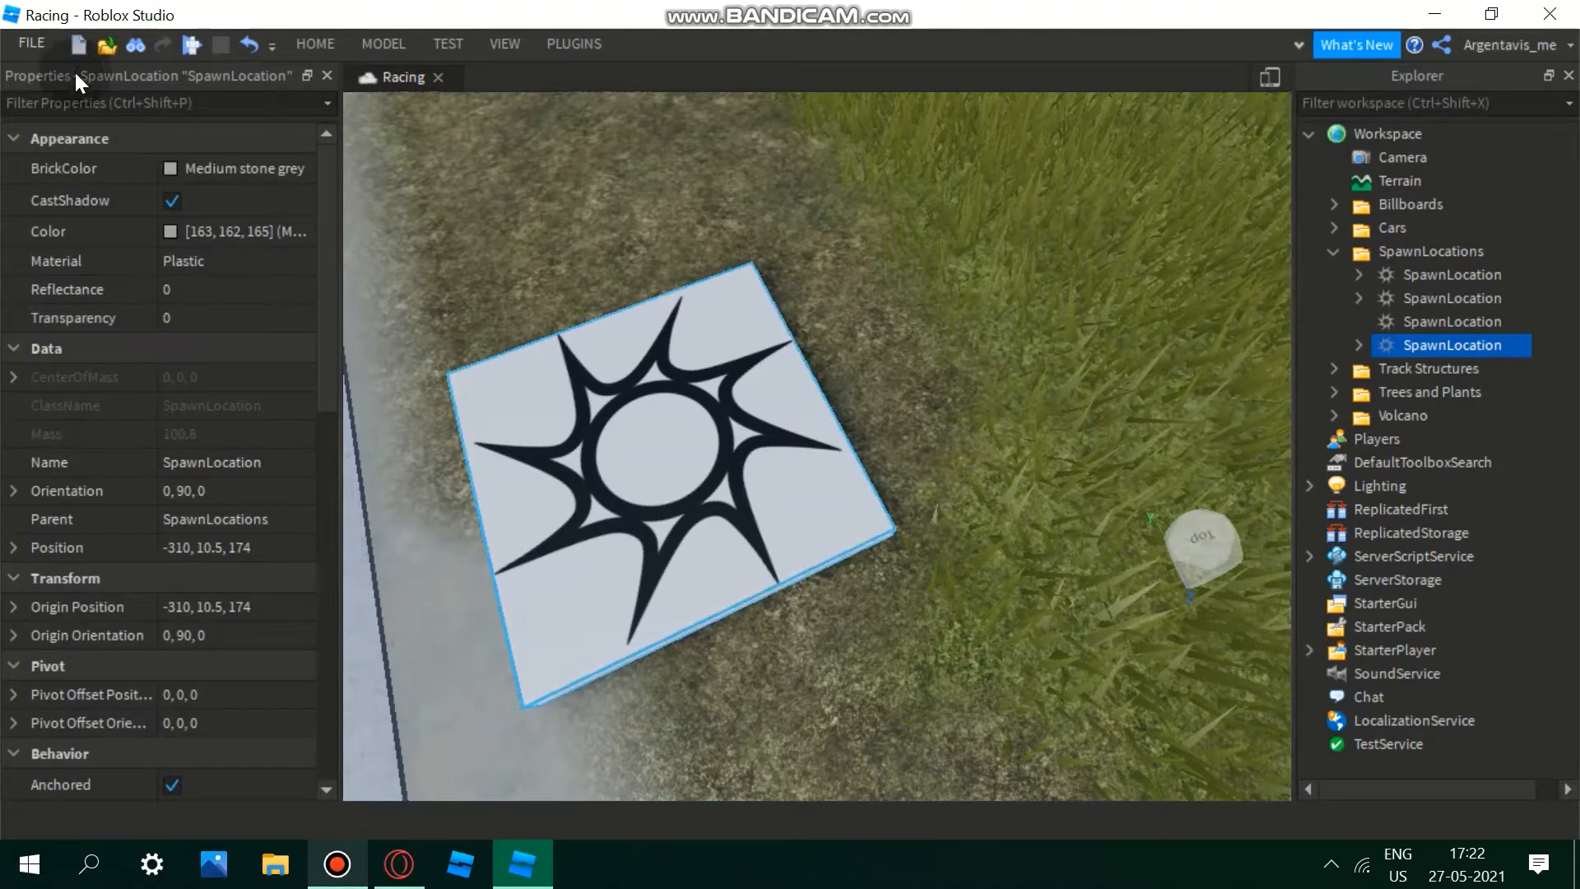
right_click_drag(891, 252, 888, 254)
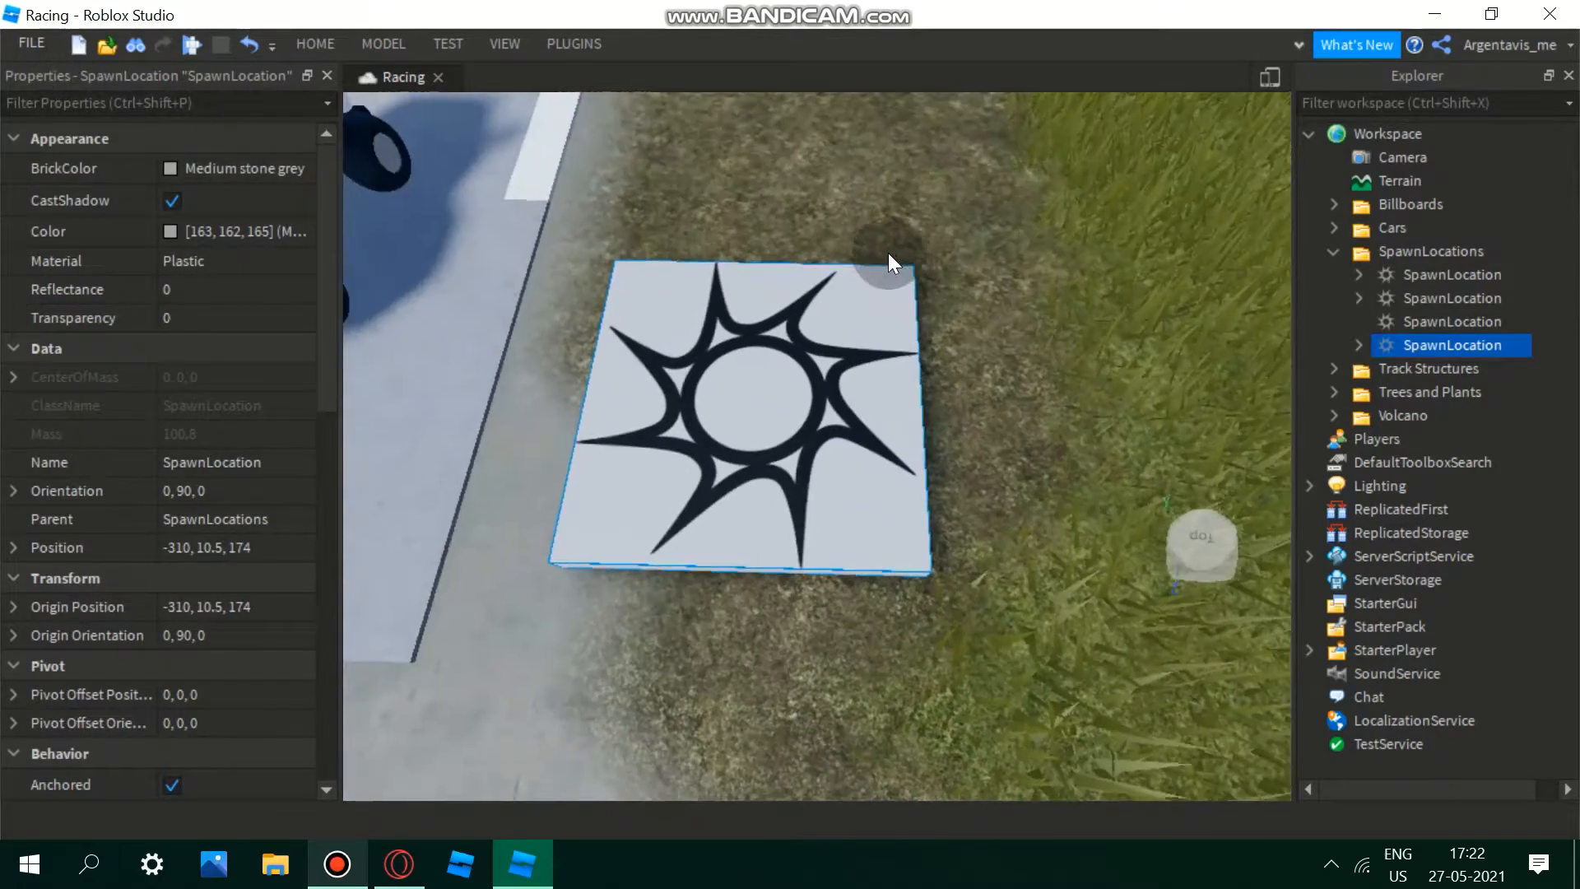
left_click(172, 200)
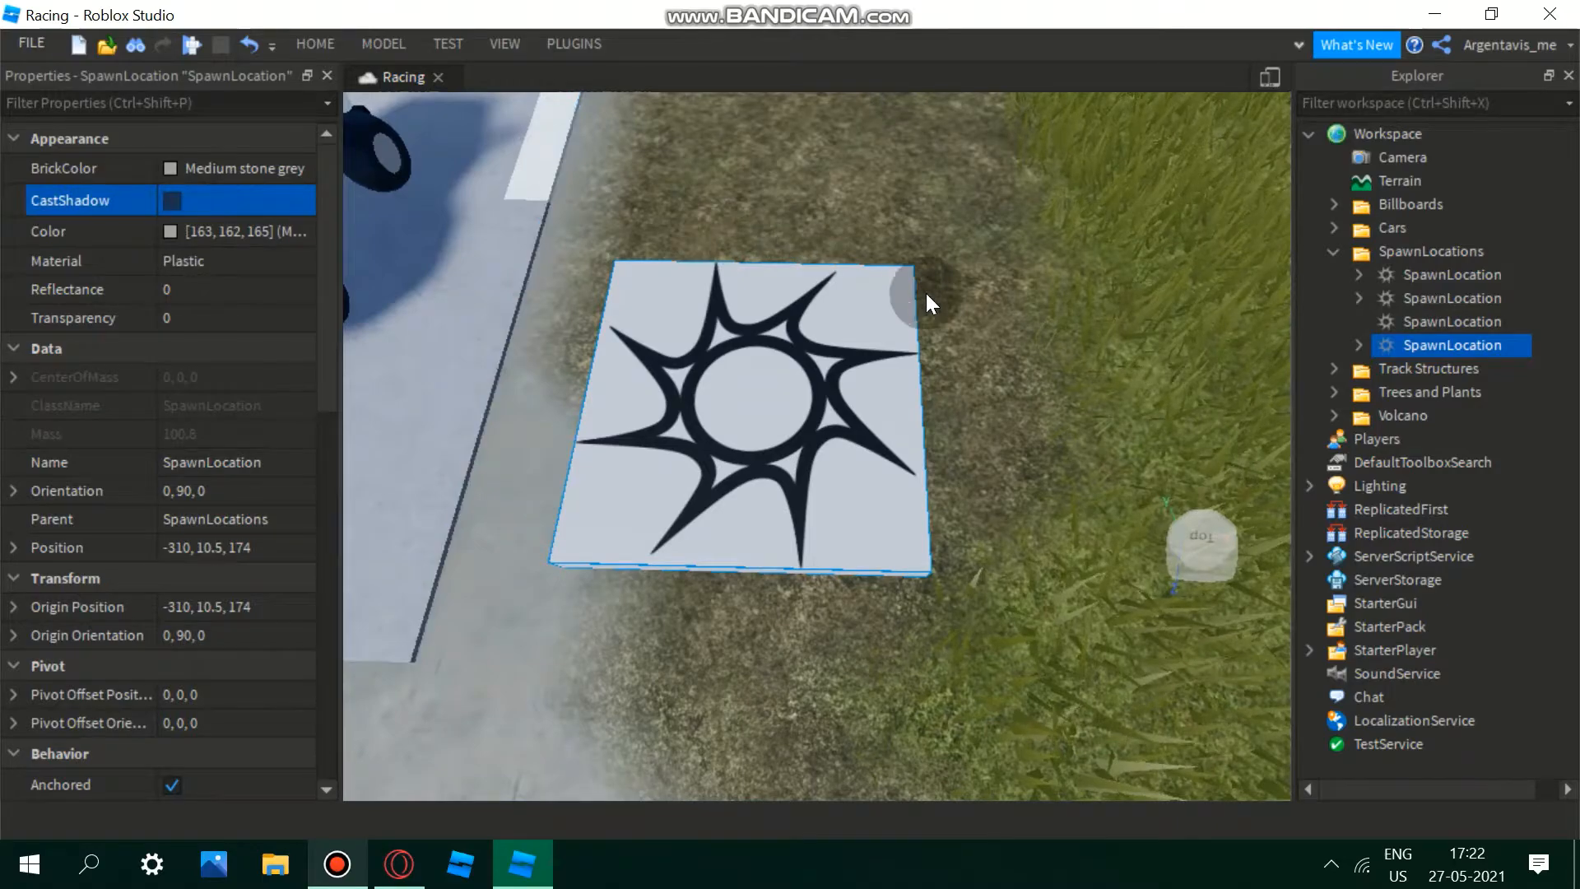
- Set the selected spawn location's Transparency to 1
mouse_move(886, 293)
right_mouse_down()
mouse_move(900, 298)
mouse_move(885, 294)
right_mouse_up()
type("1")
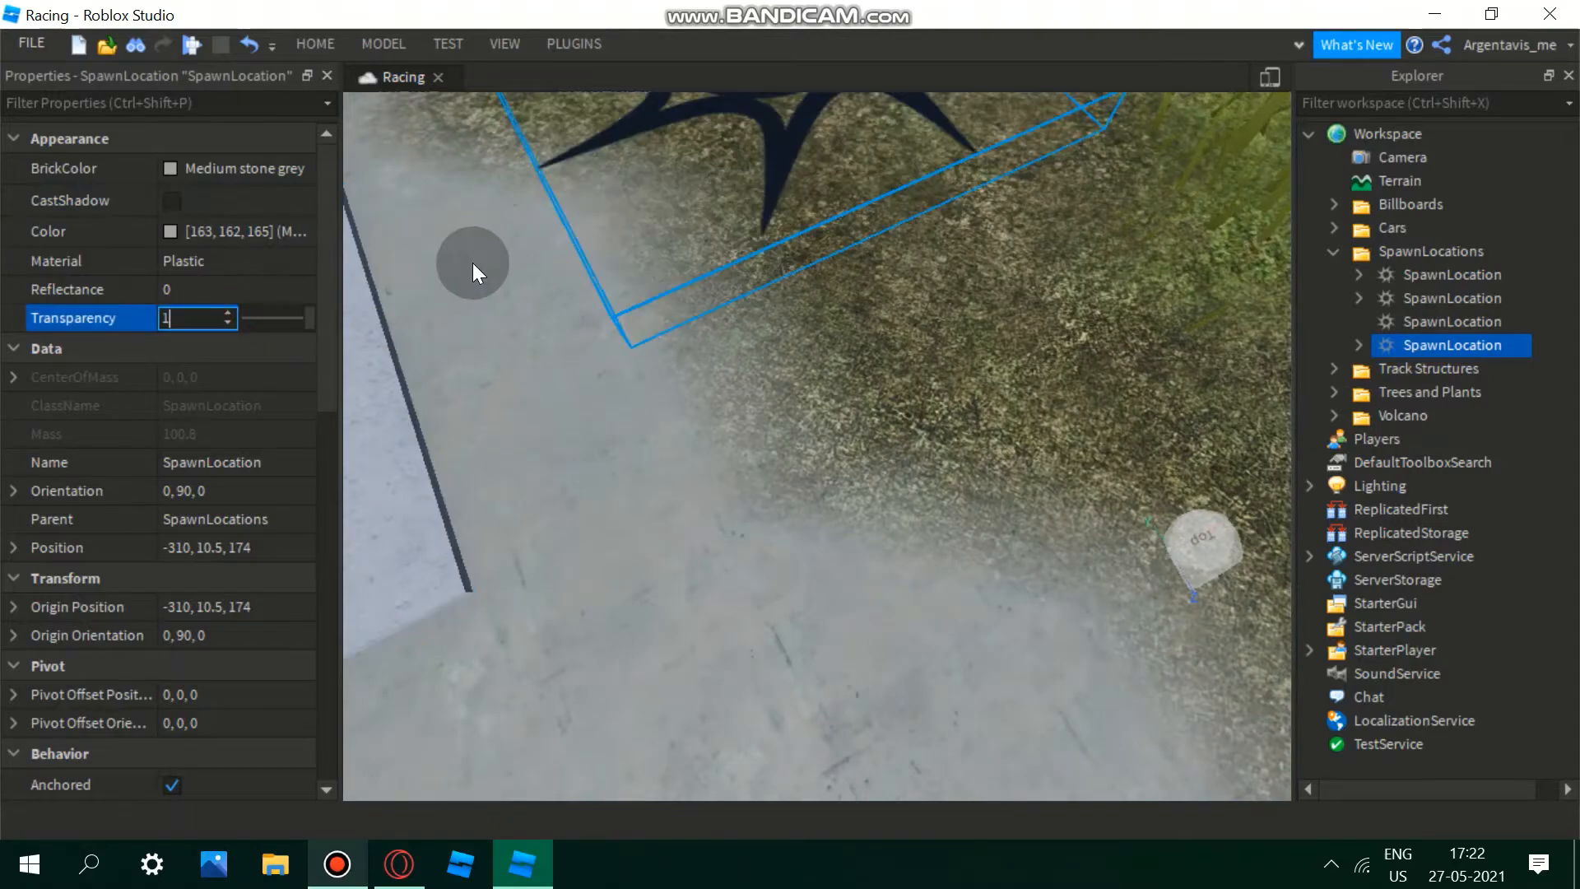
key("Return")
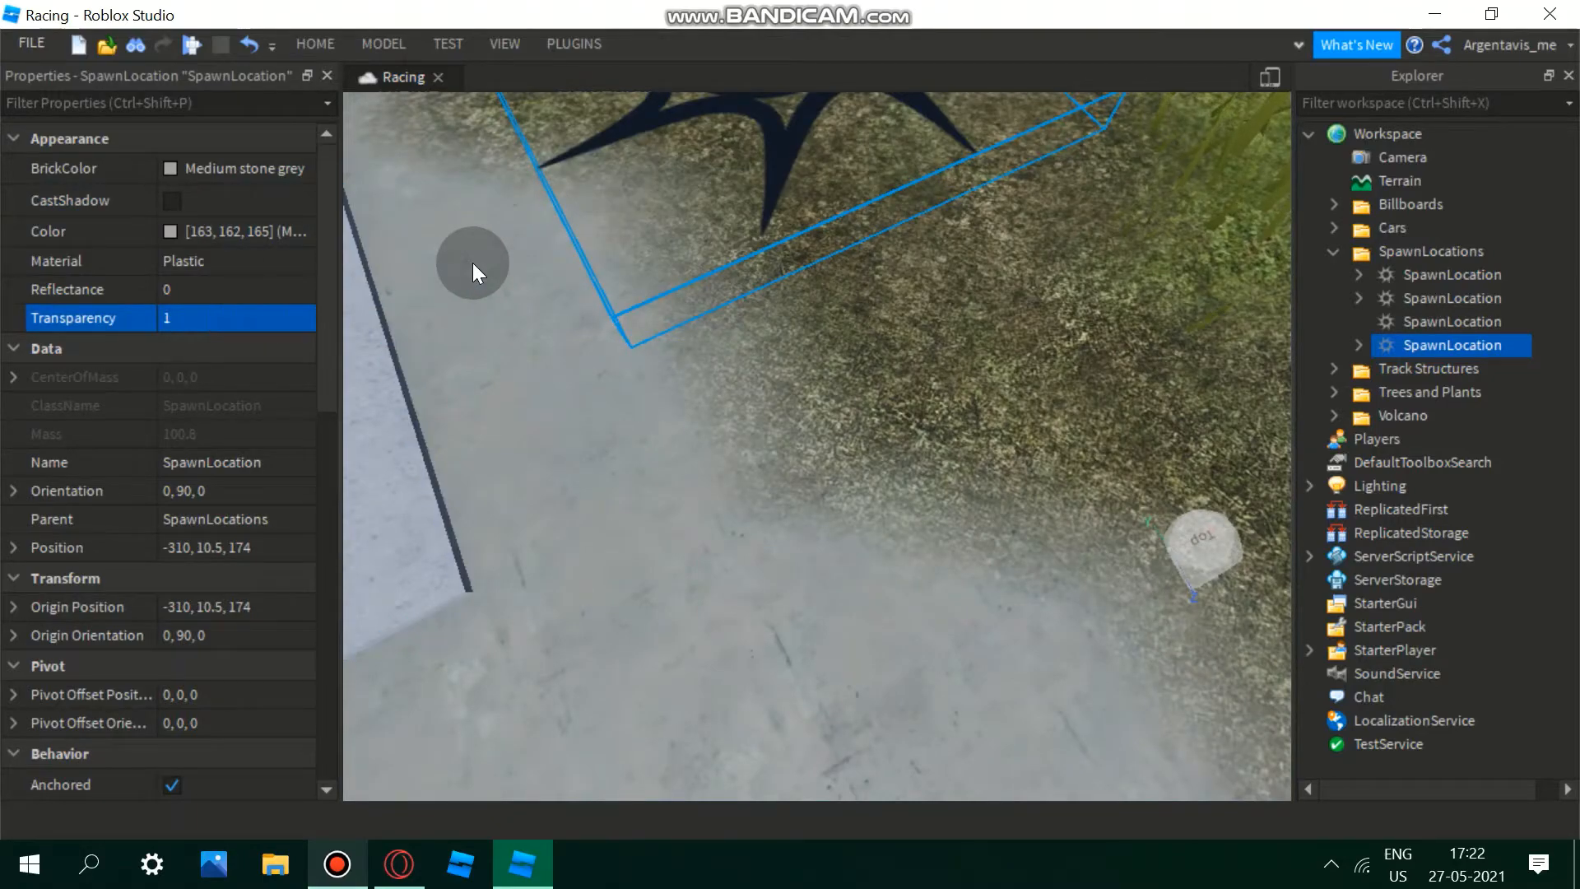
- Delete the Decal belonging to the transparent spawn location
right_click_drag(1019, 412, 1050, 391)
scroll(1050, 391, "down", 3)
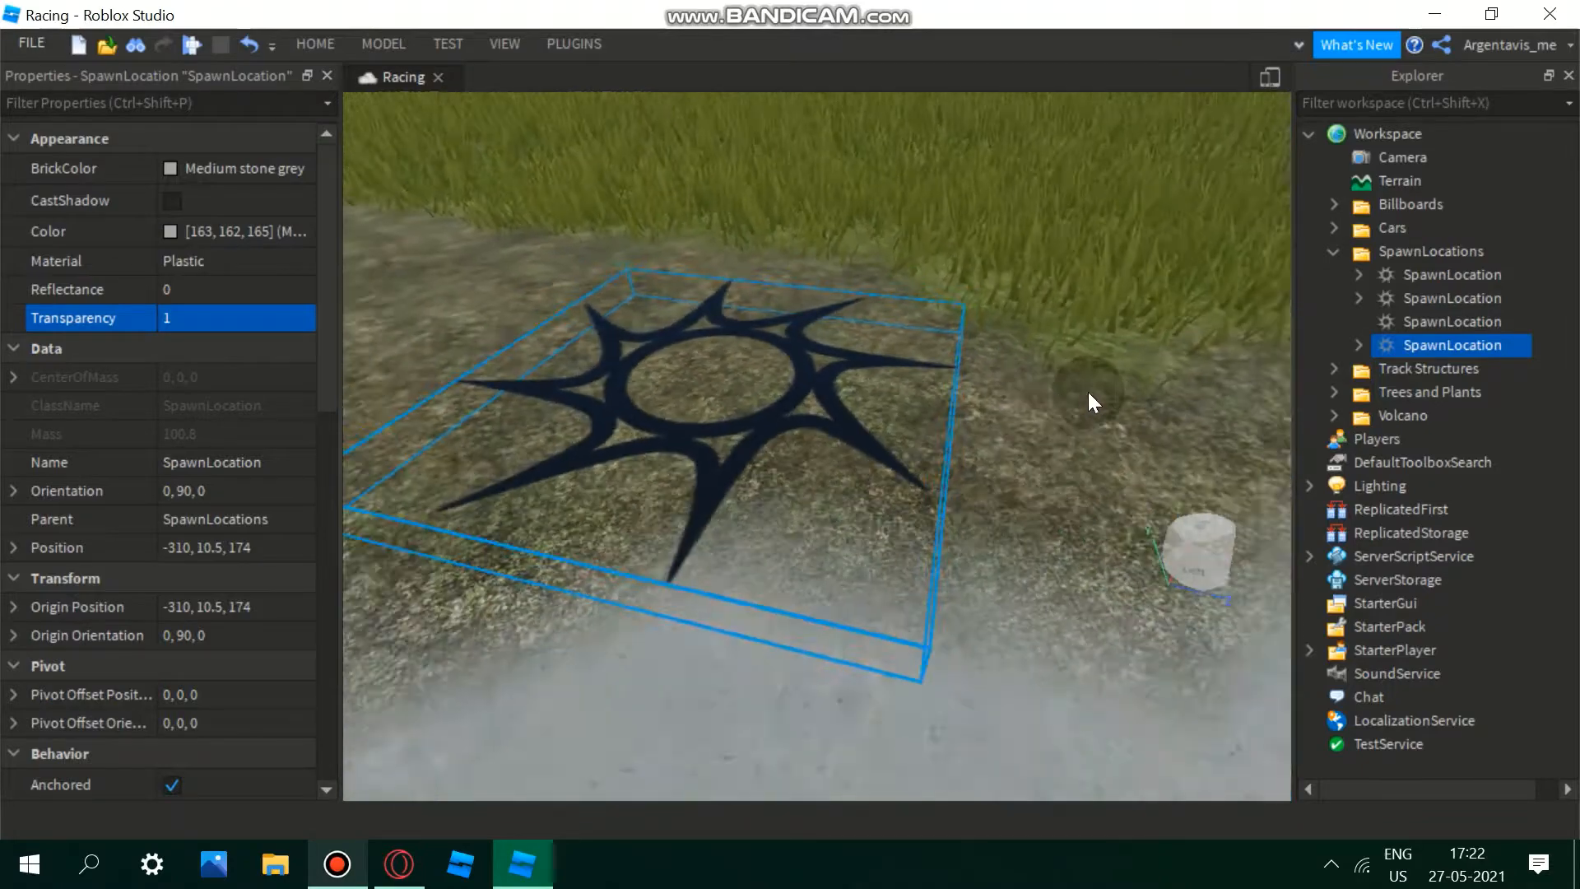
left_click(1360, 345)
left_click(1381, 369)
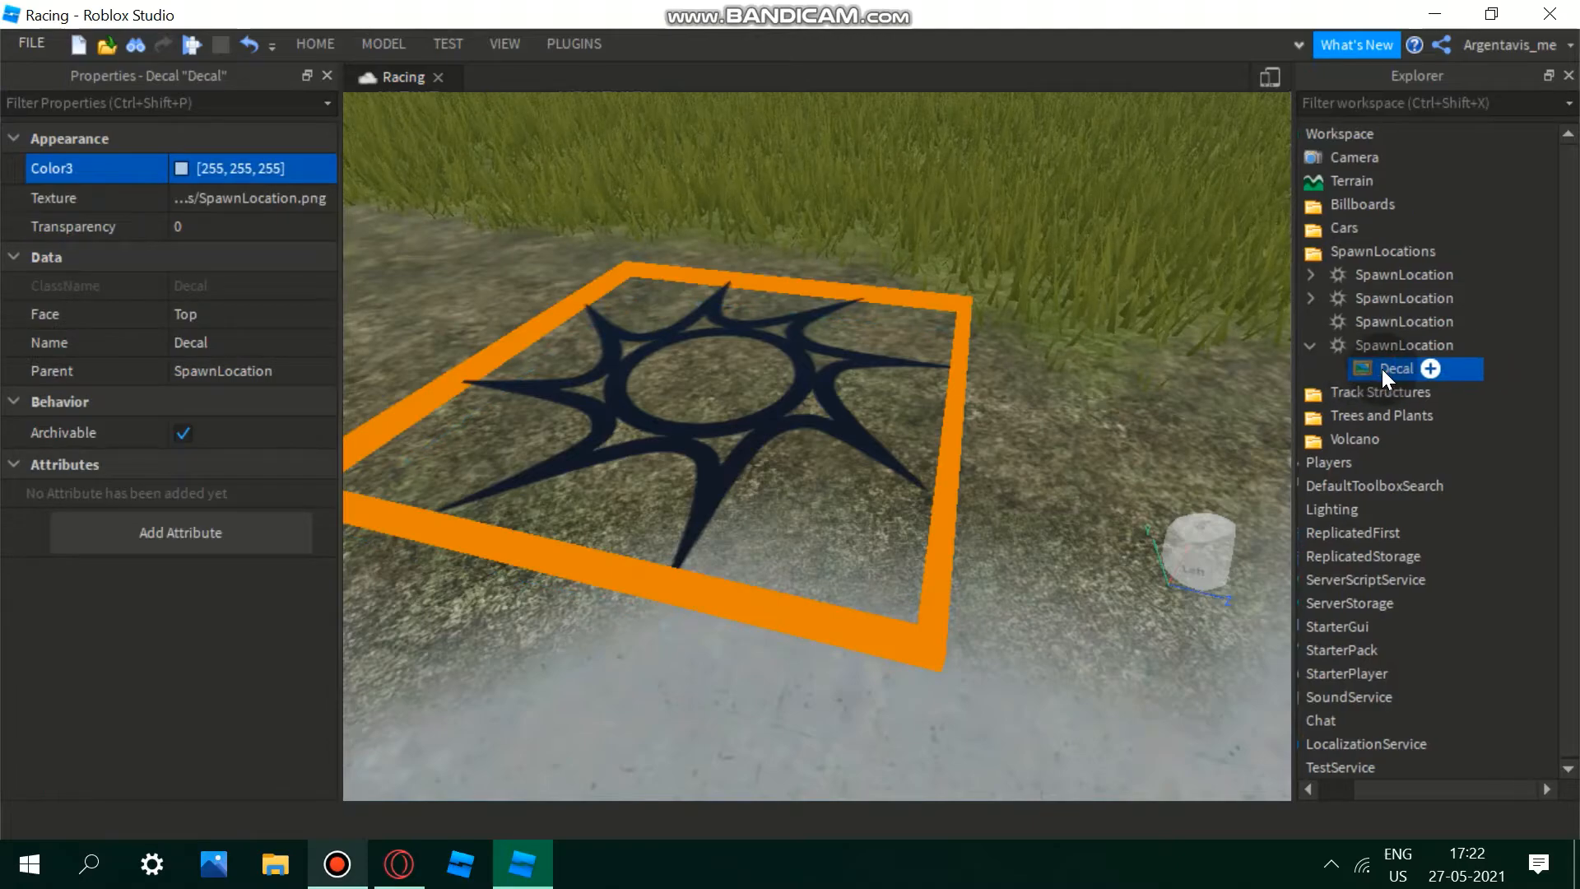
key("Delete")
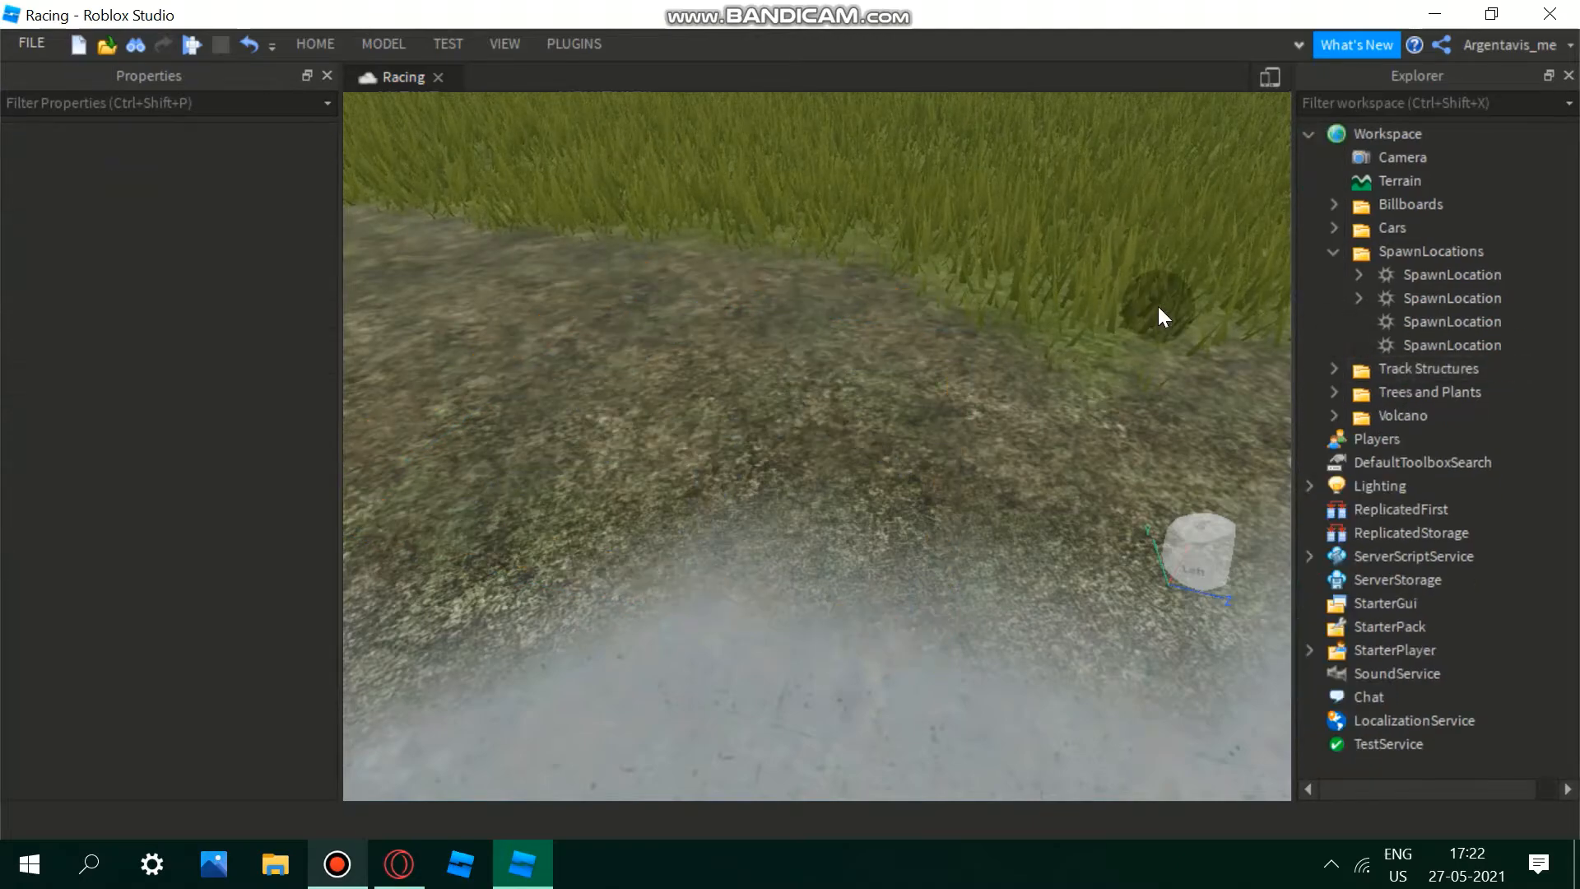
- Select the last spawn location in the SpawnLocations folder and examine its outline on the ground from several angles
mouse_move(1157, 307)
right_mouse_down()
mouse_move(1172, 308)
mouse_move(1143, 304)
mouse_move(1172, 310)
mouse_move(1158, 304)
right_mouse_up()
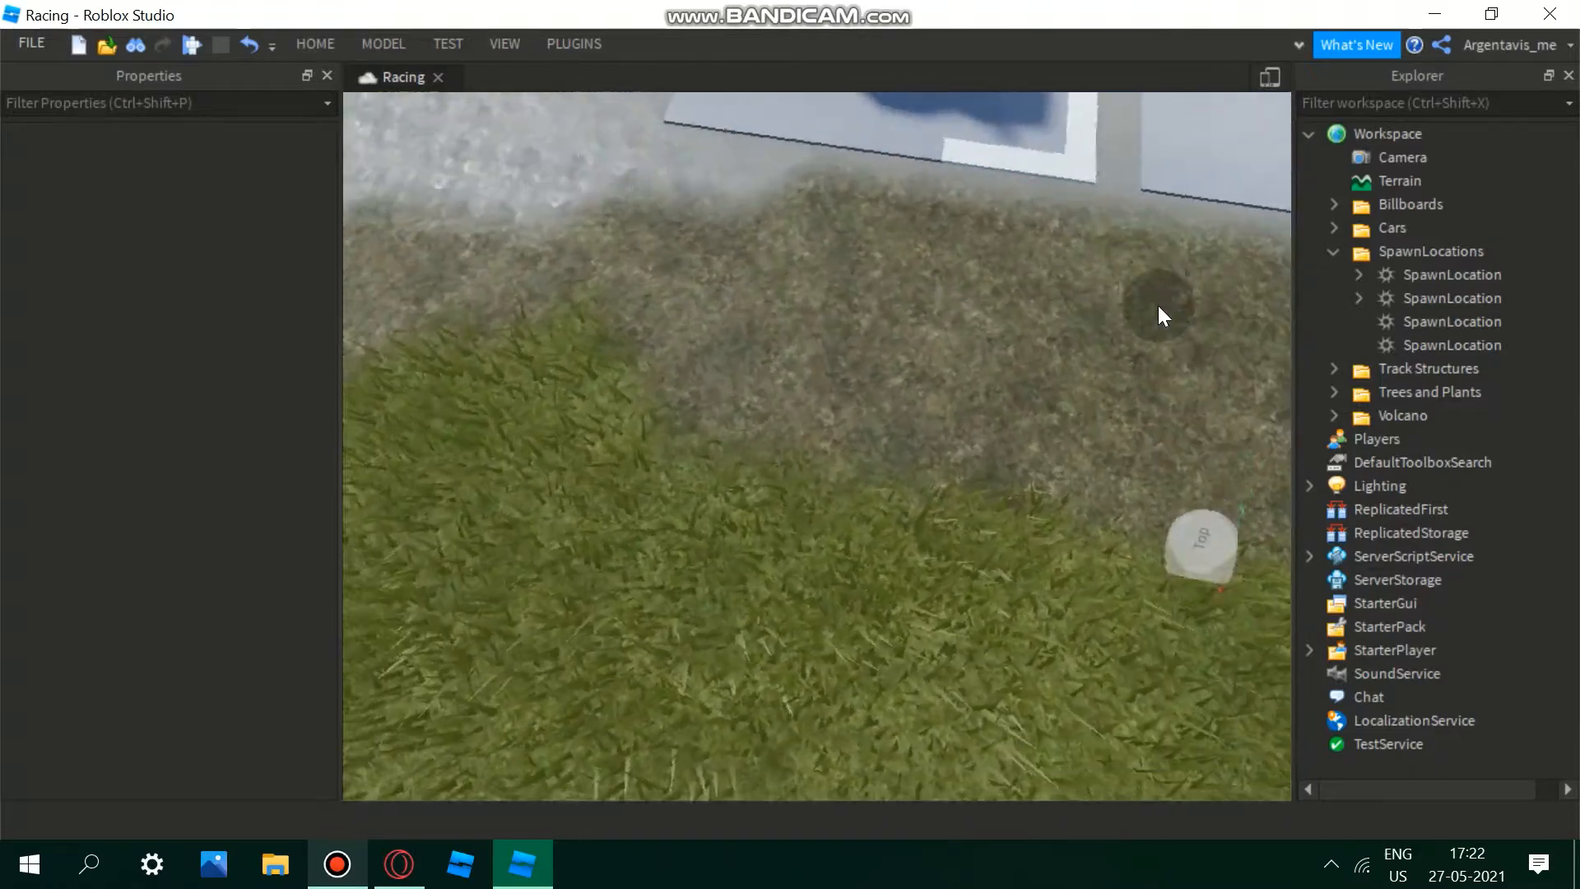
right_click_drag(851, 362, 850, 357)
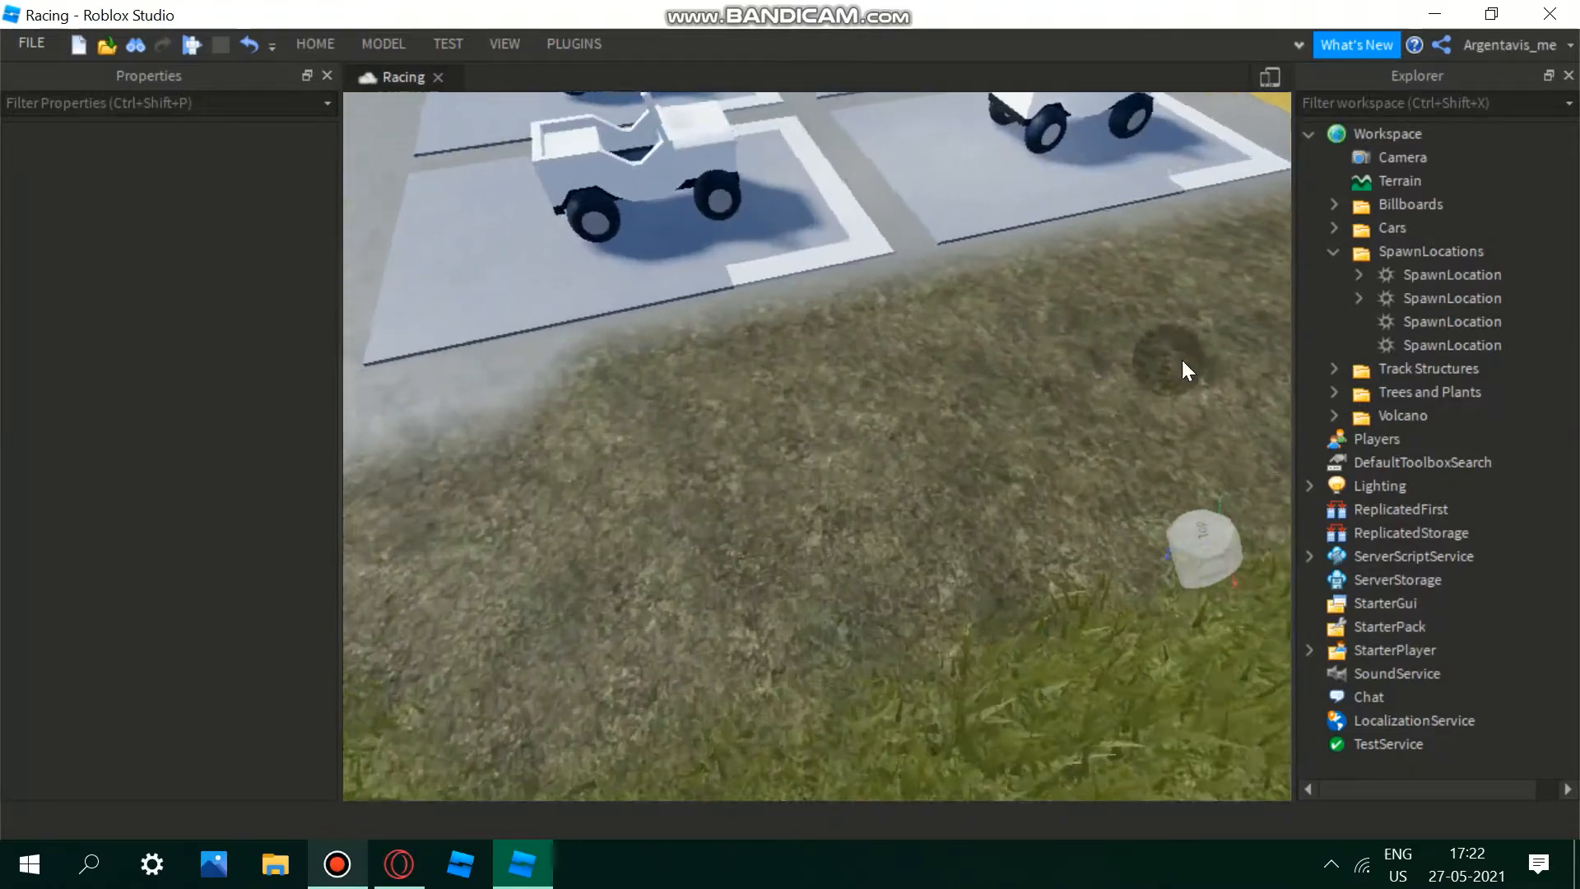
left_click(1401, 349)
right_click_drag(981, 378, 979, 376)
middle_click_drag(524, 302, 758, 381)
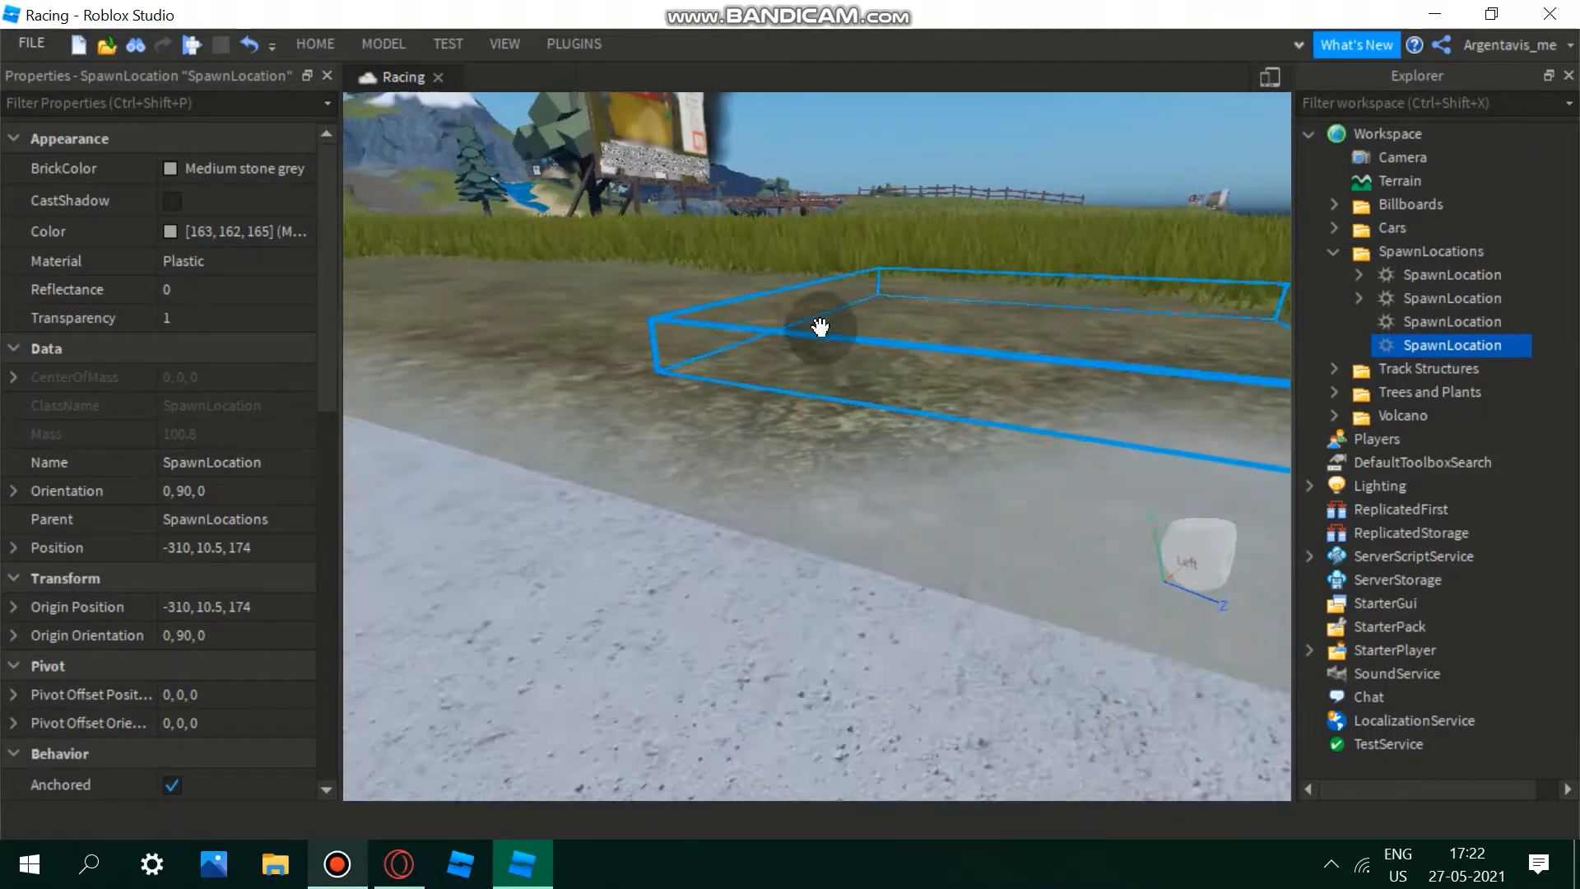
mouse_move(756, 383)
right_mouse_down()
mouse_move(776, 374)
mouse_move(756, 384)
right_mouse_up()
scroll(757, 383, "down", 1)
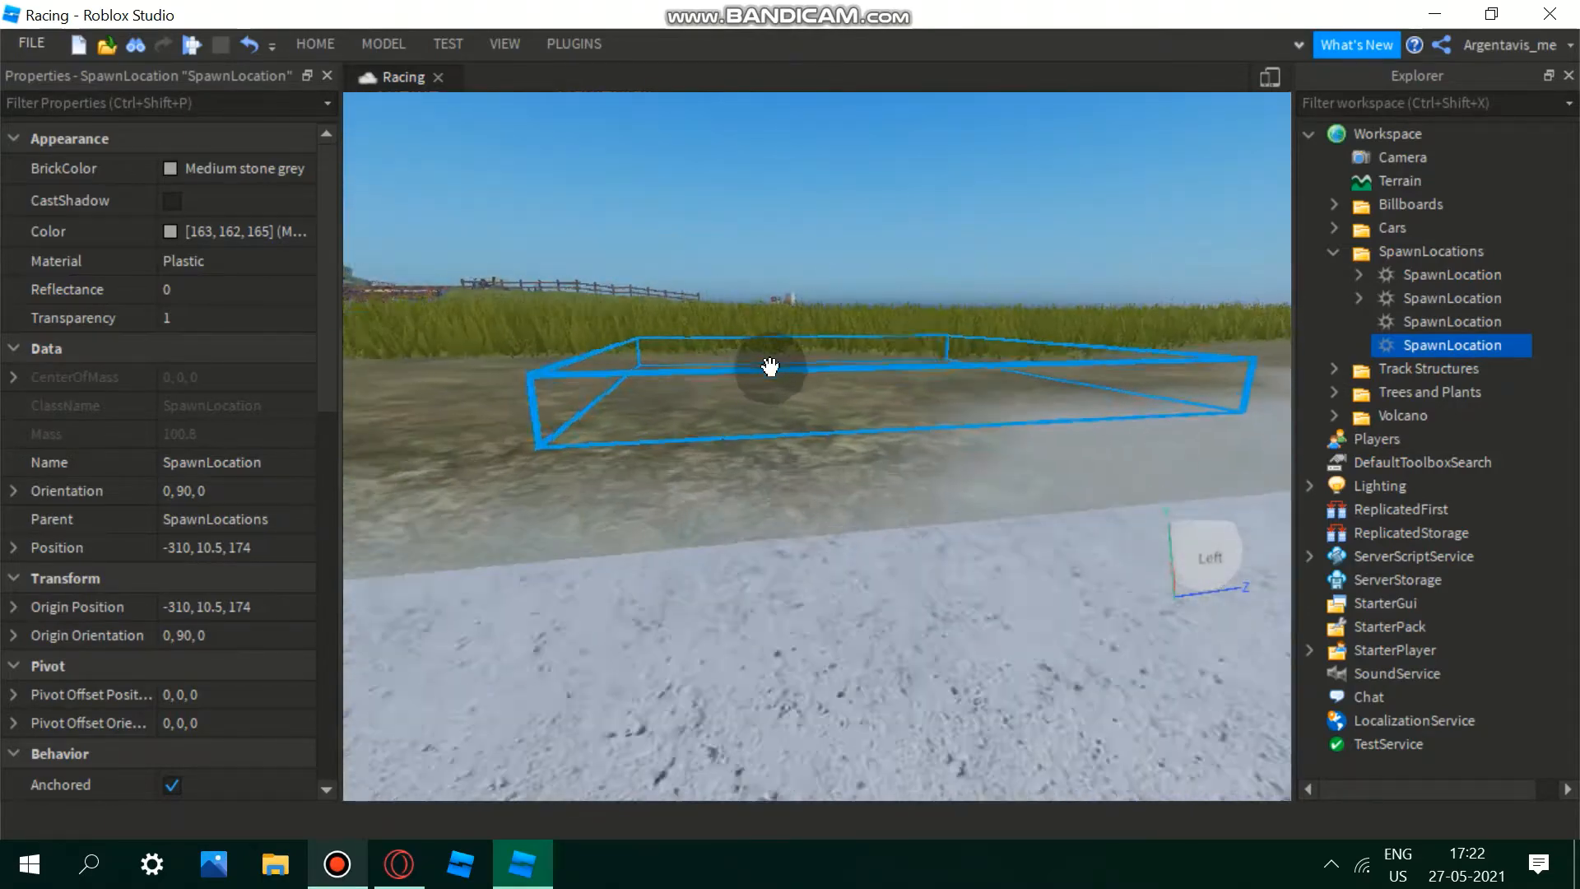
scroll(772, 367, "up", 3)
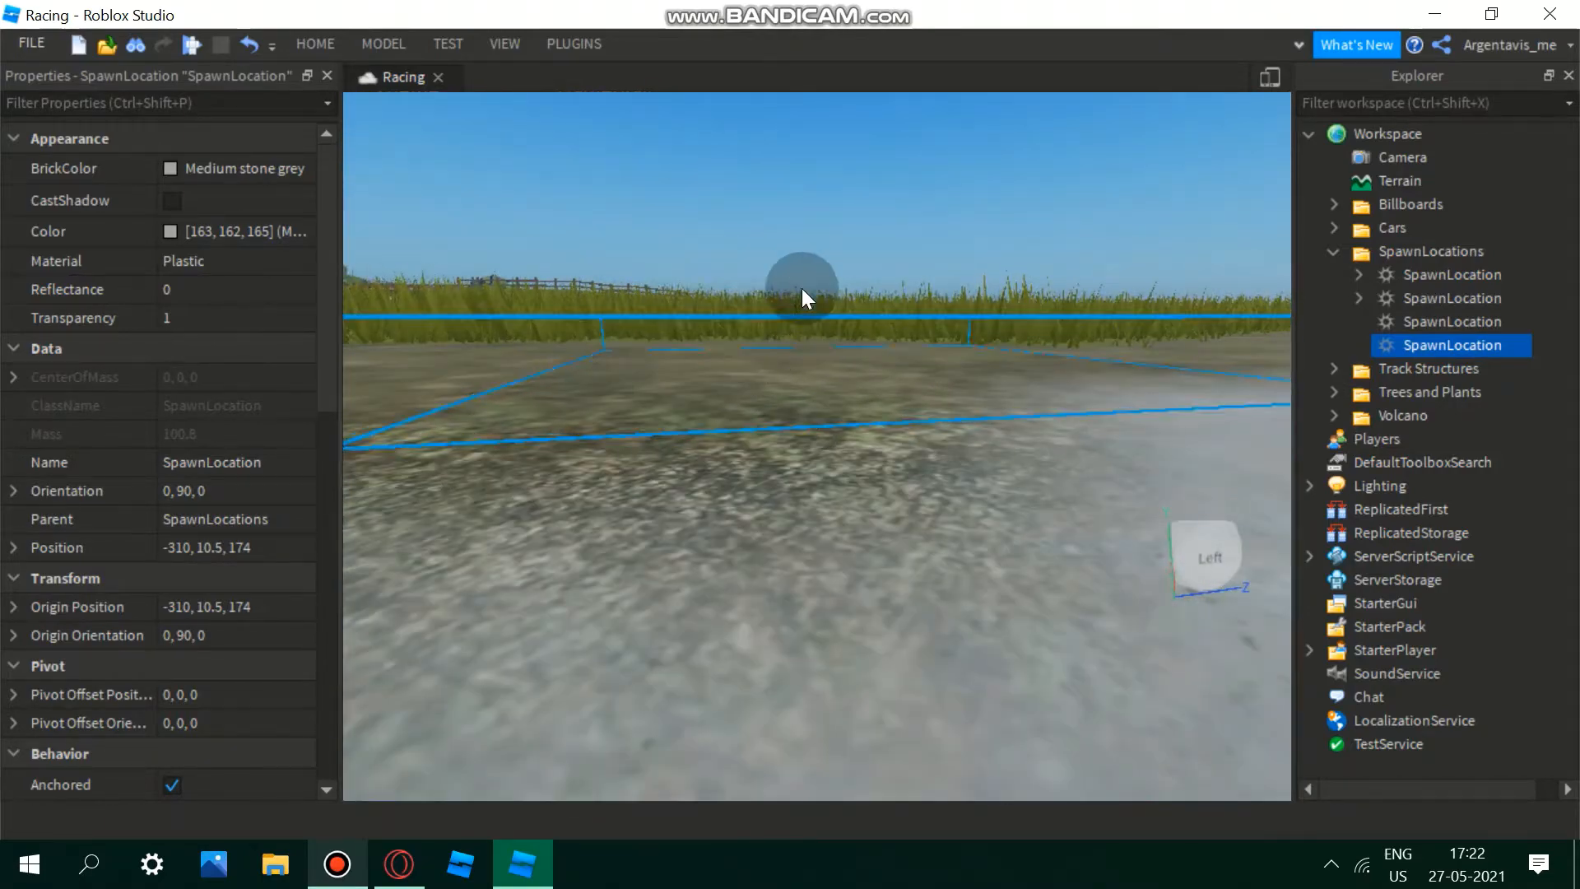
key("d")
key("a")
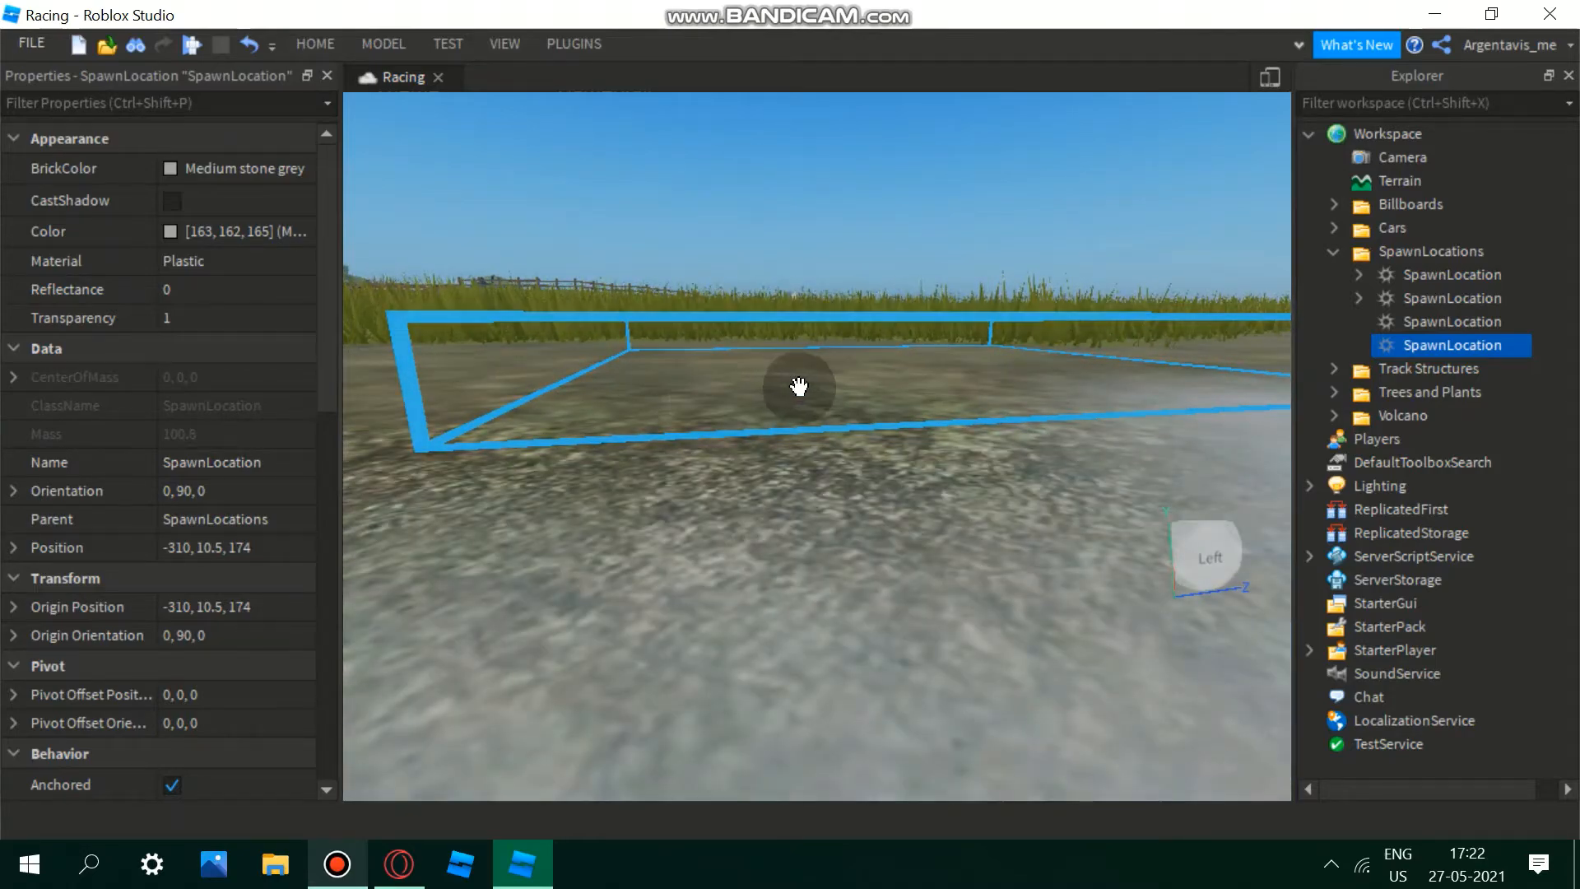
right_click_drag(799, 385, 799, 385)
key("s")
key("w")
key("s")
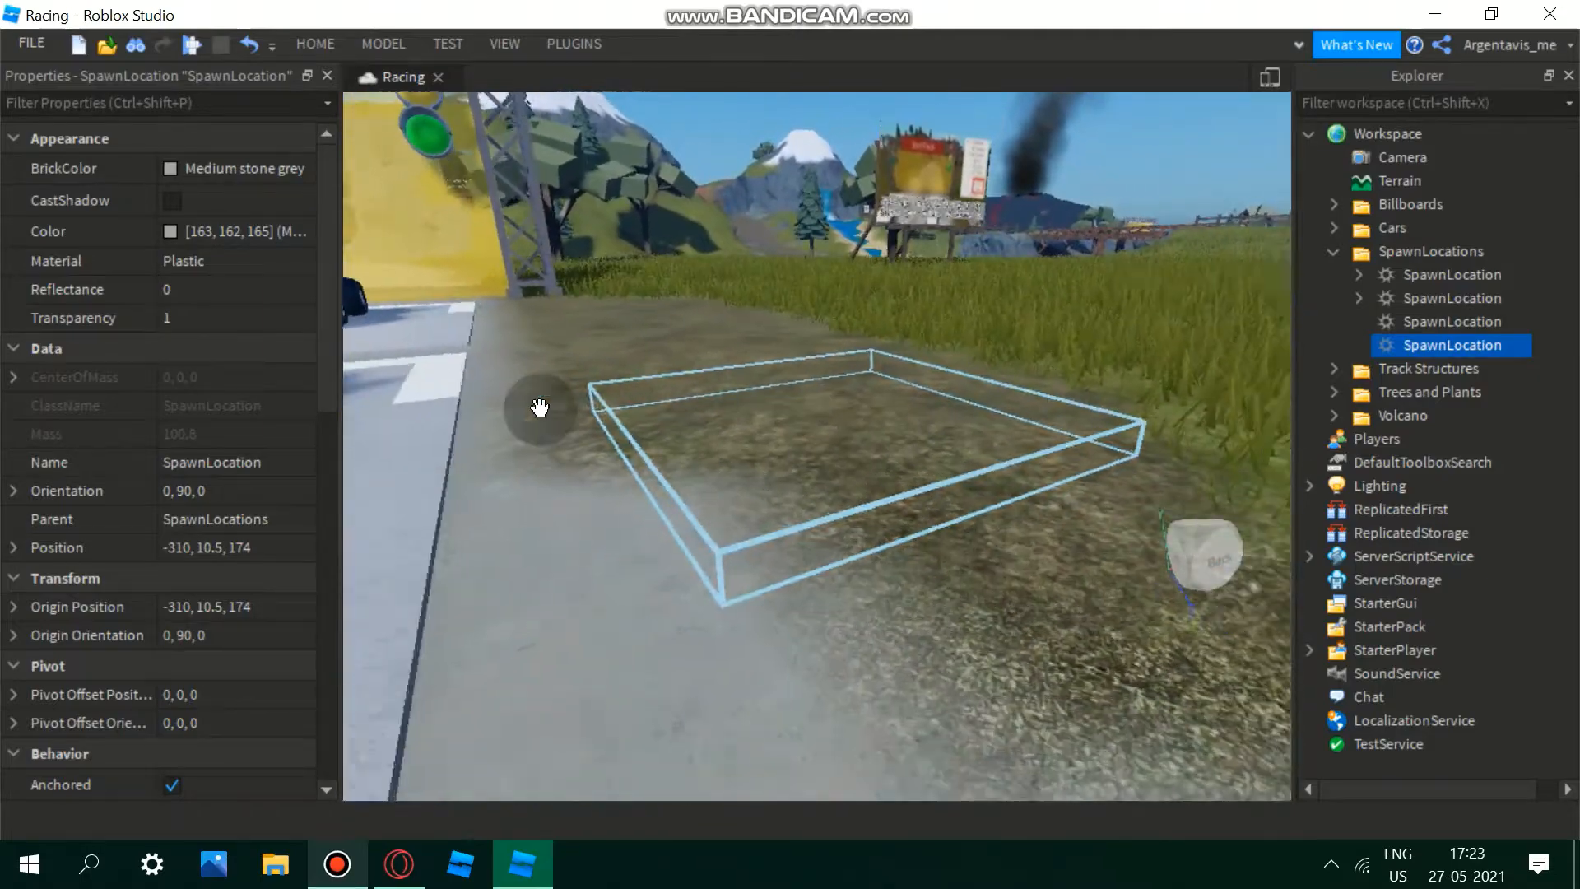
key("w")
right_click_drag(540, 407, 560, 418)
key("s")
key("s")
key("w")
key("s")
key("w")
right_click_drag(501, 493, 503, 491)
key("w")
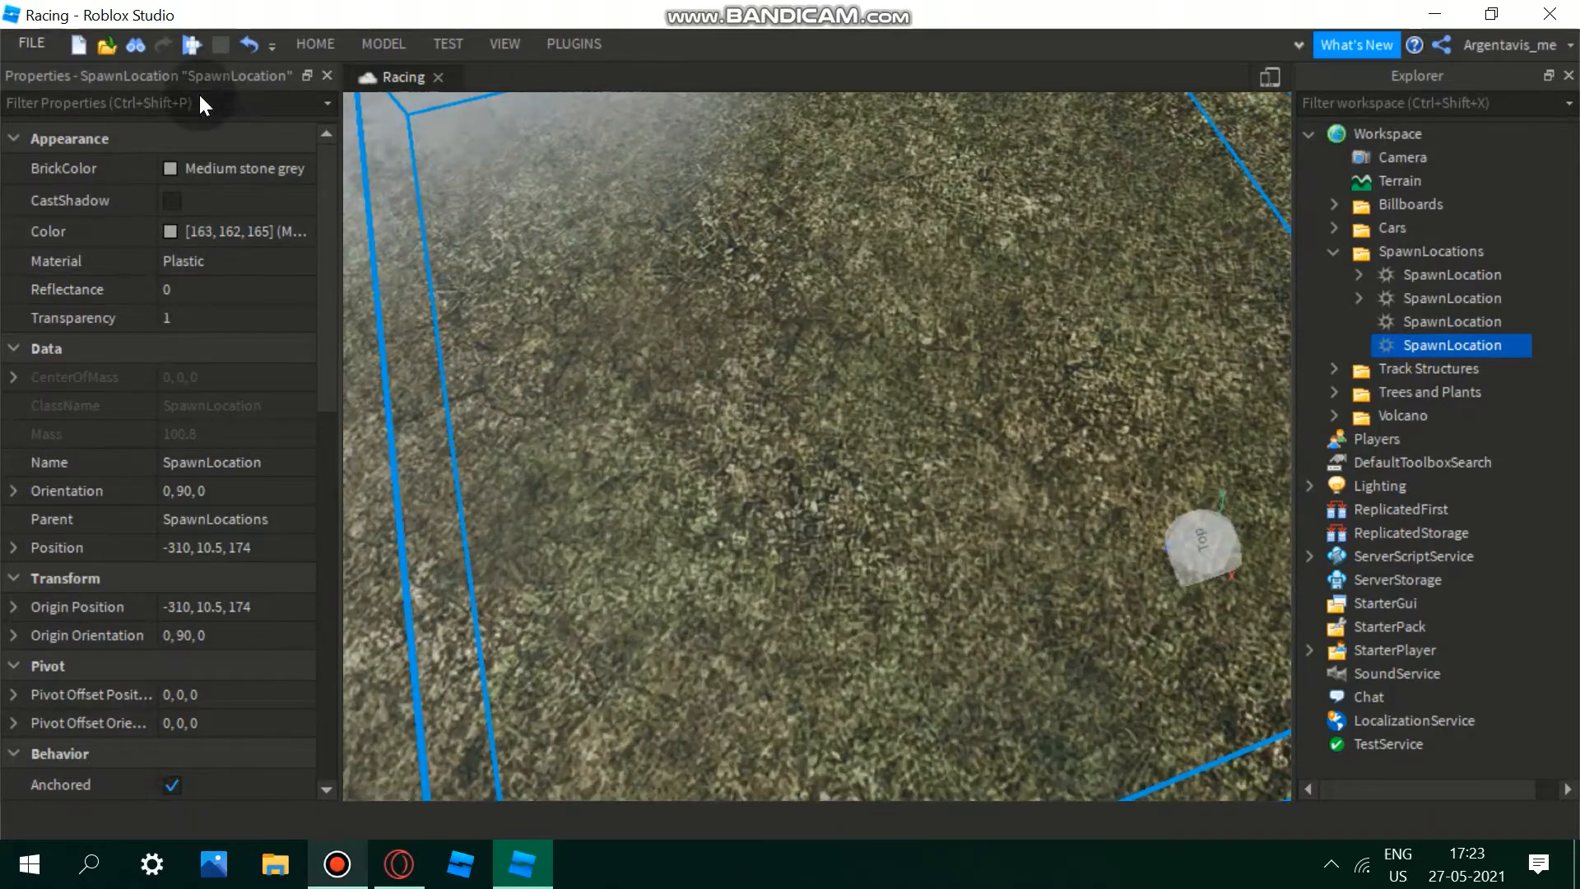
key("s")
- Turn off CanCollide for the transparent spawn location
scroll(215, 271, "down", 8)
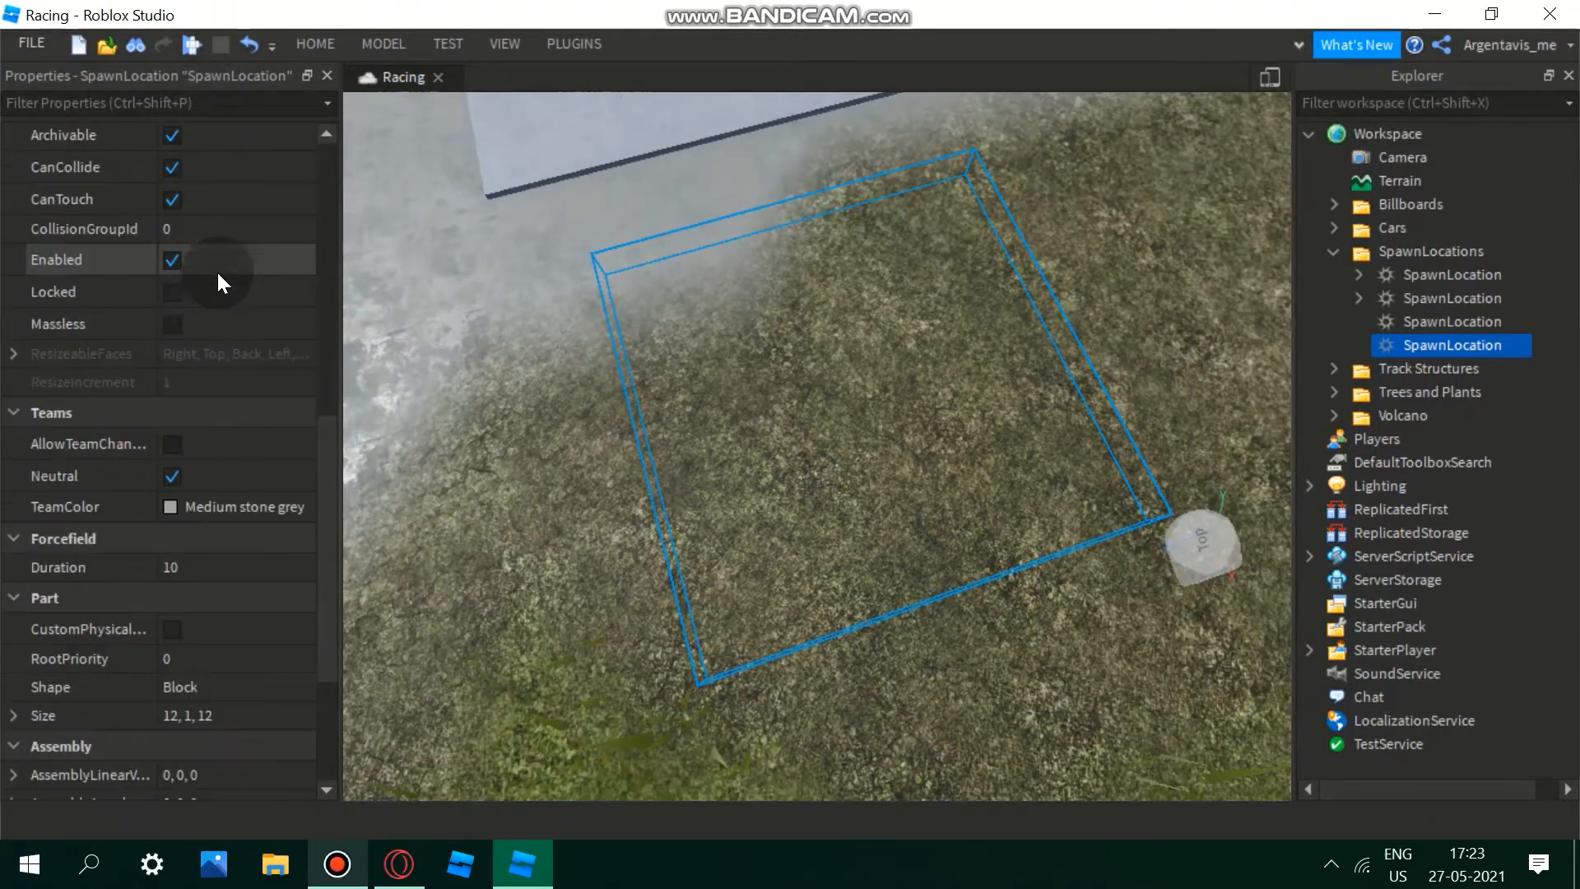
scroll(171, 279, "up", 3)
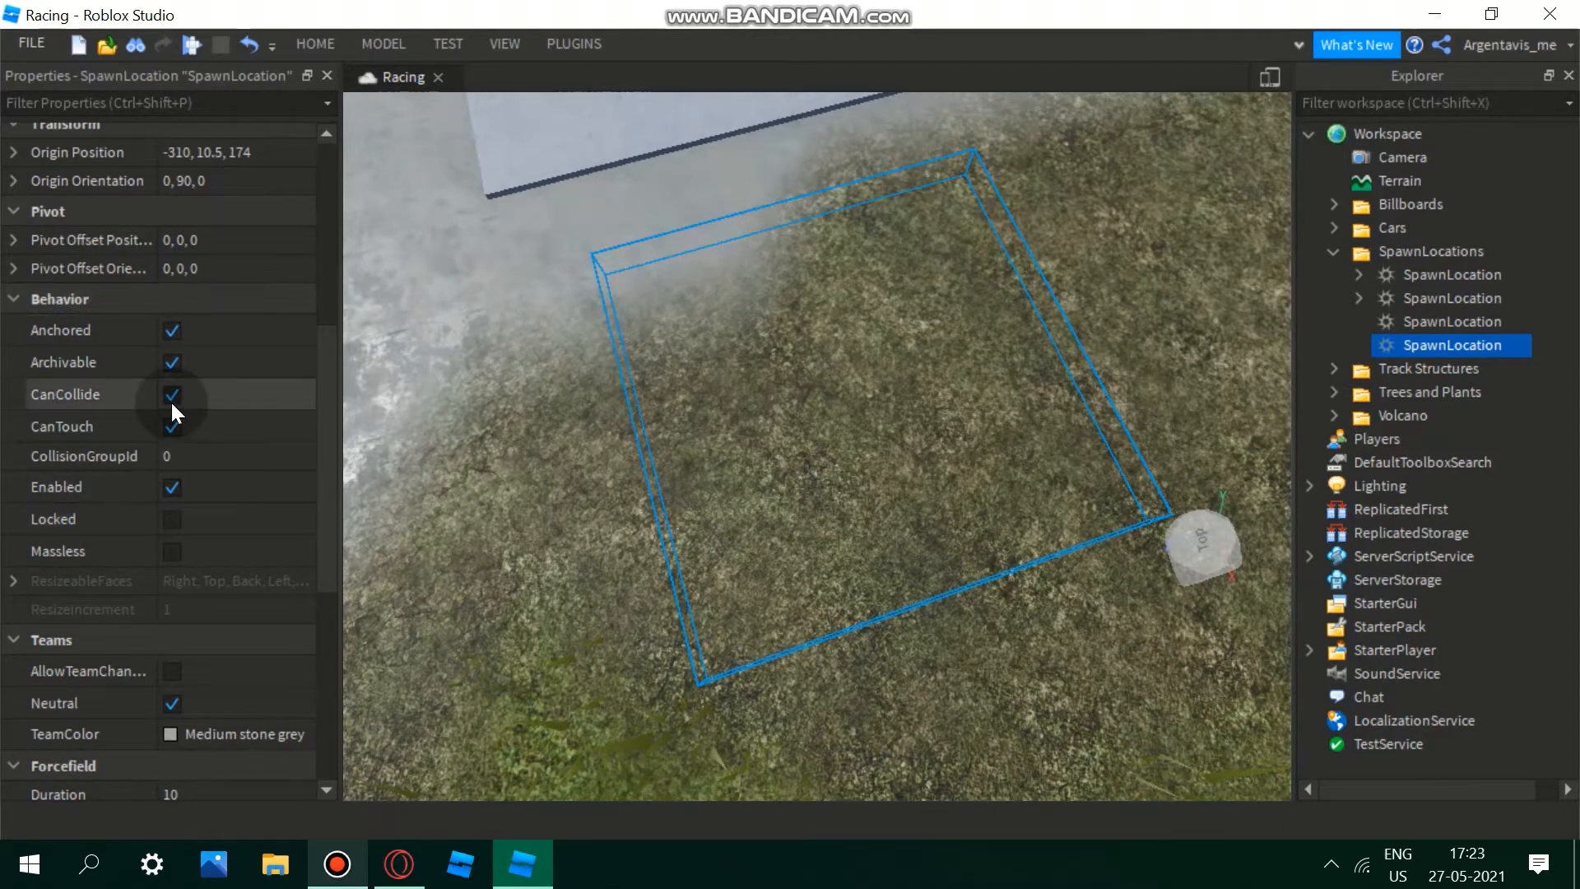
right_click_drag(606, 396, 521, 399)
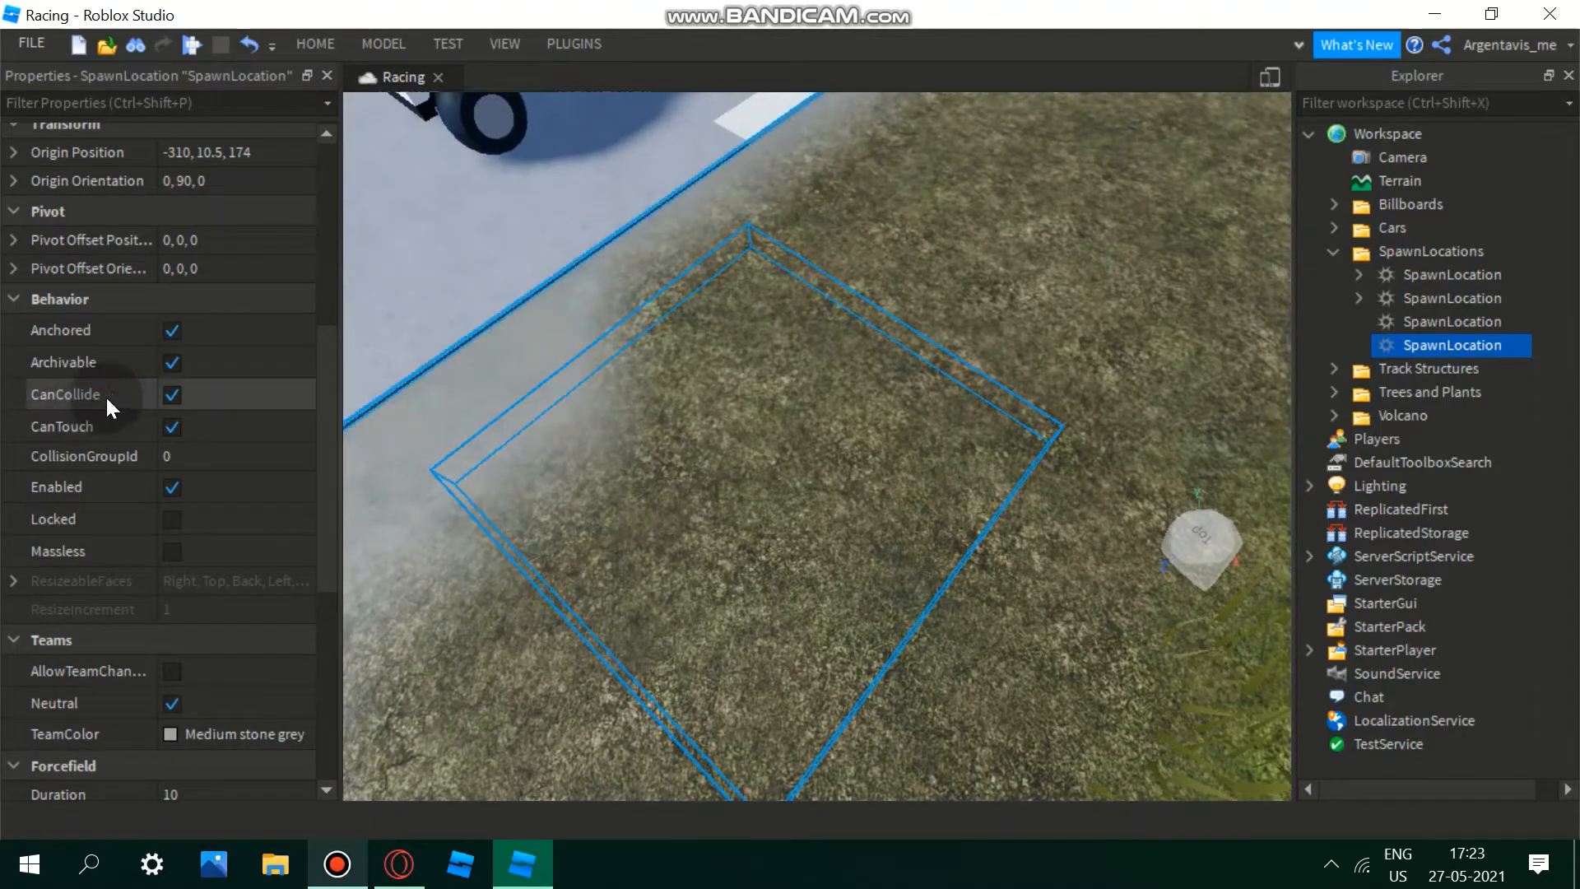
- Examine the still-visible spawn location on the opposite side of the car spawn pads
right_click_drag(1112, 489, 706, 274)
key("w")
right_click_drag(784, 351, 532, 260)
key("w")
key("s")
key("s")
key("w")
key("s")
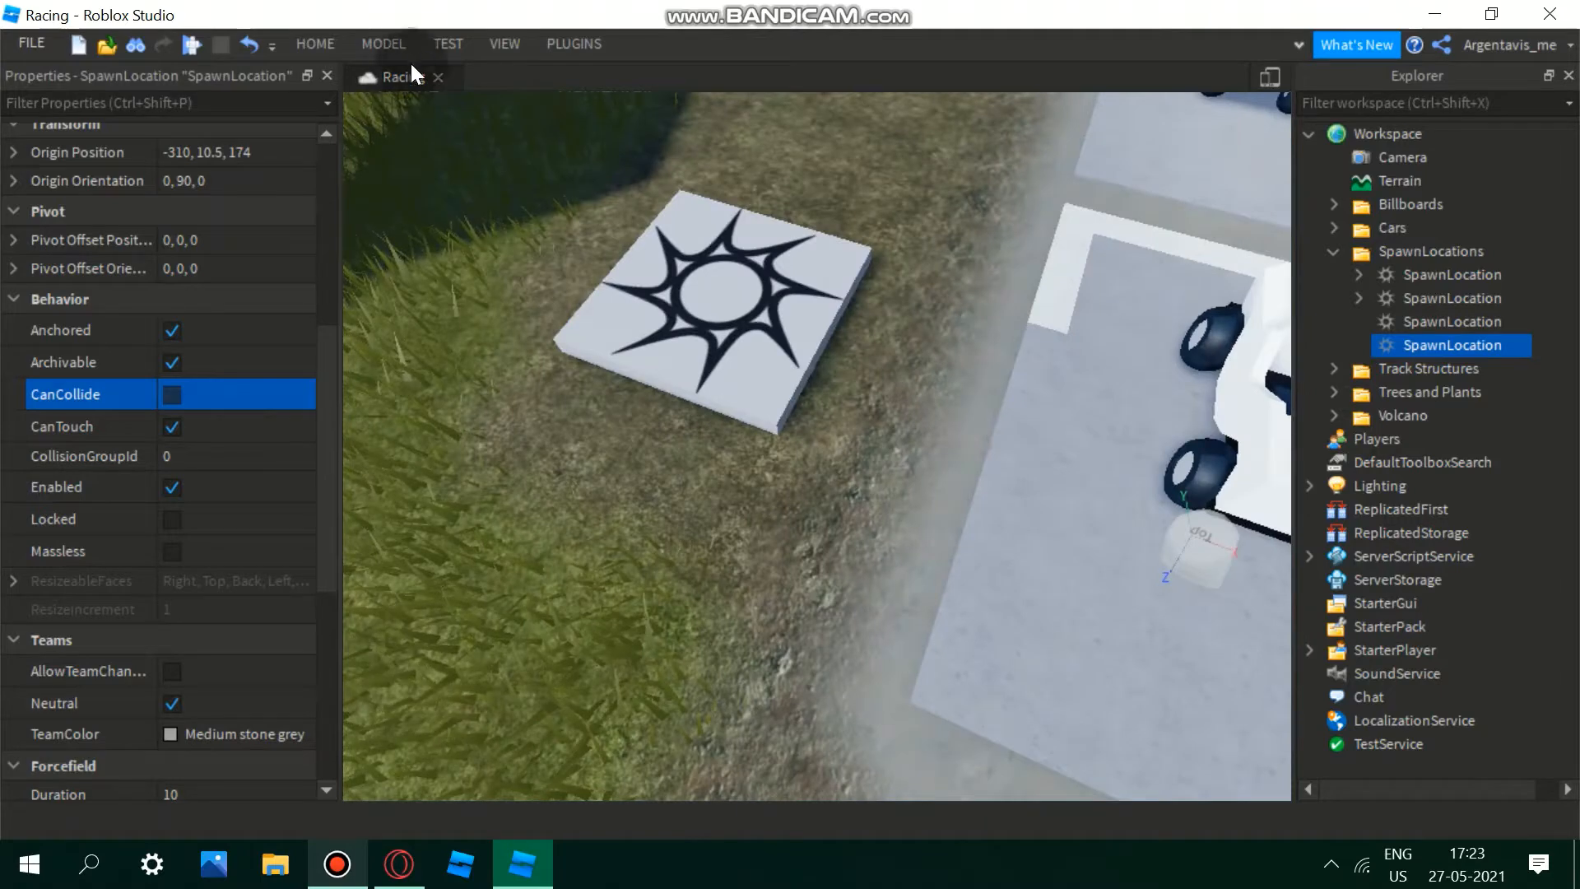
- Start the Building Tools by F3X plugin with the spawn location still selected
left_click(517, 46)
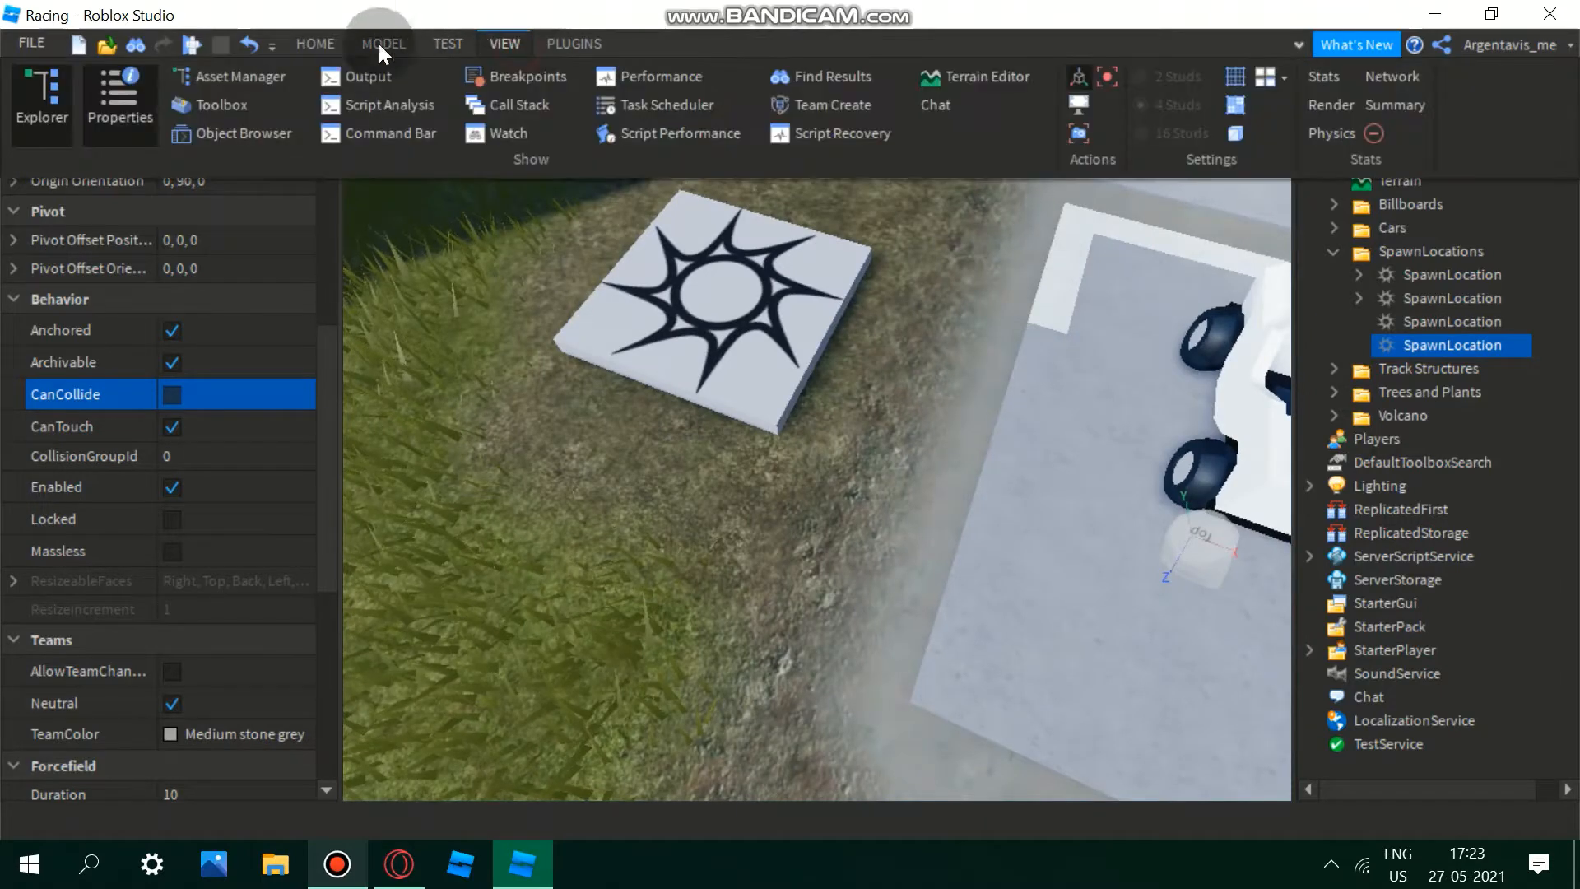
left_click(436, 45)
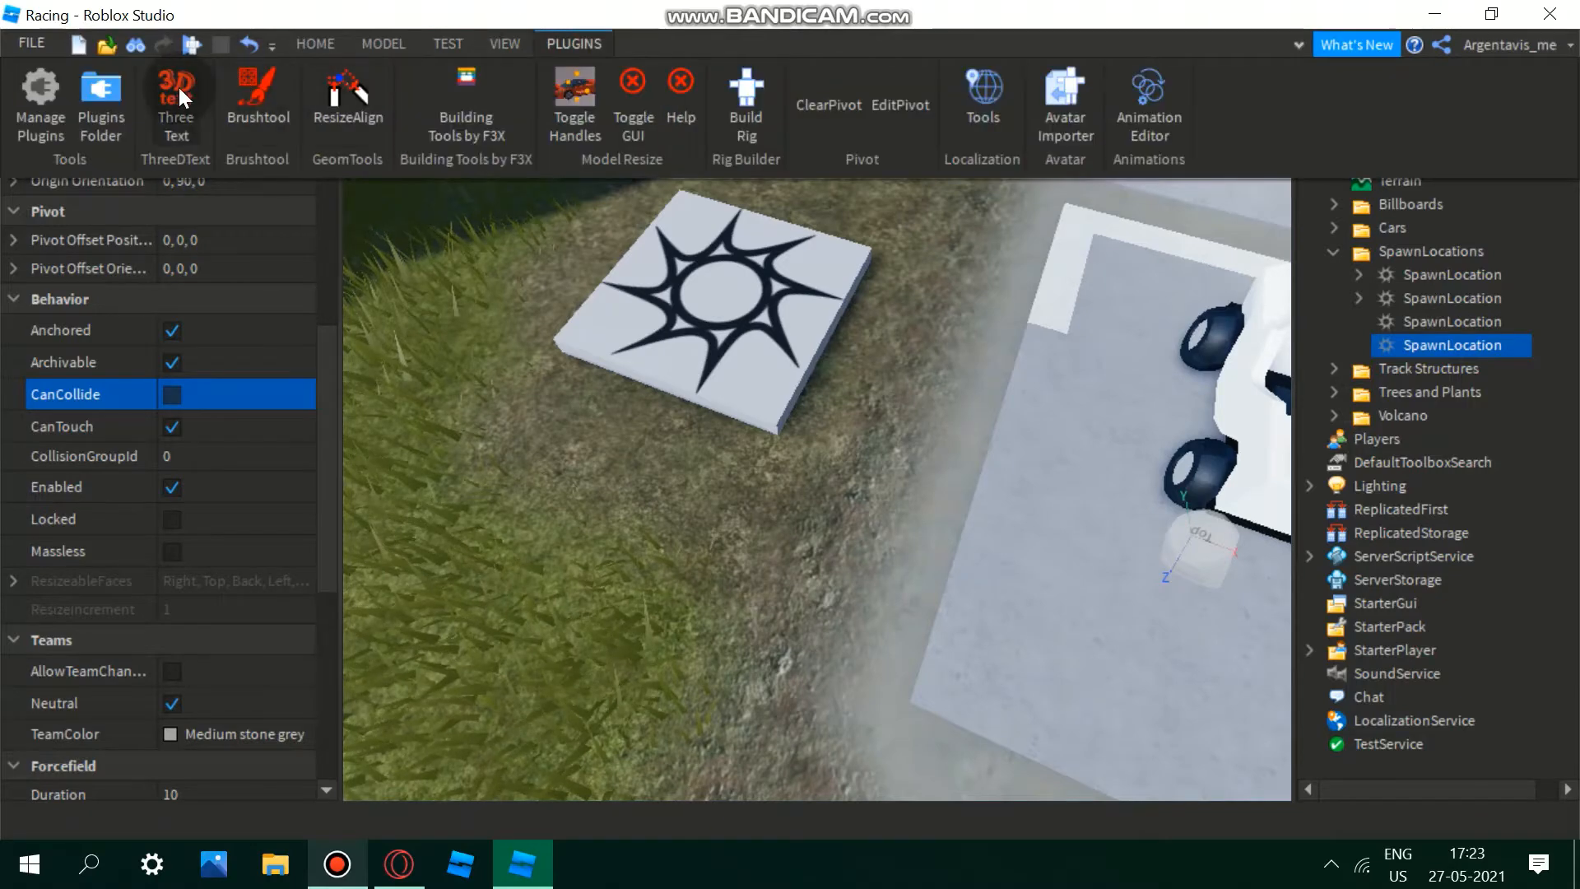
left_click(431, 94)
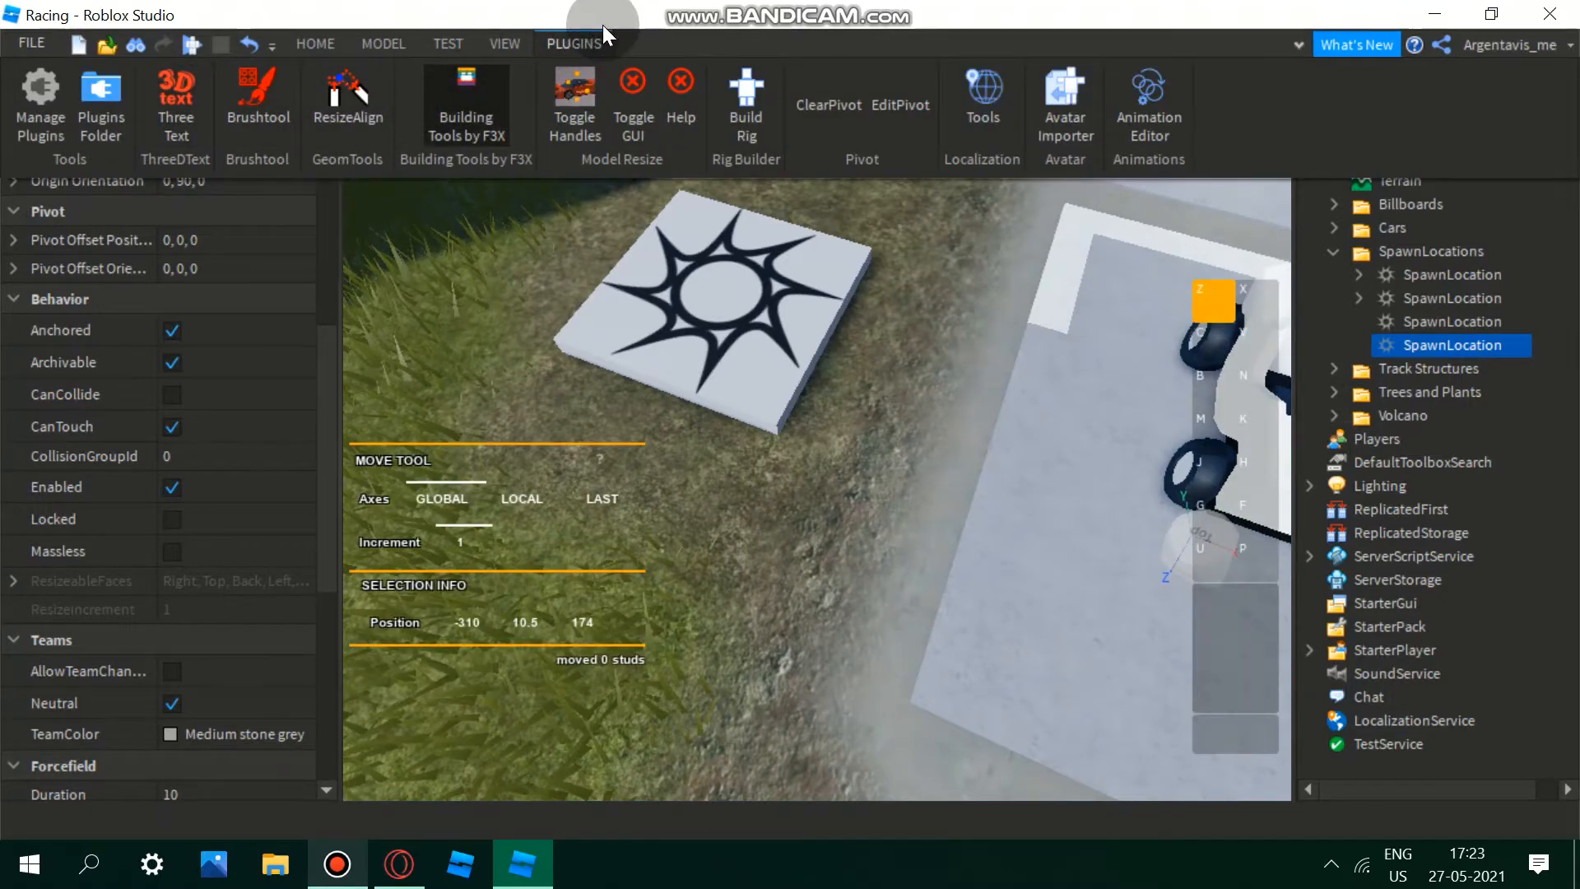
double_click(595, 43)
right_click(606, 48)
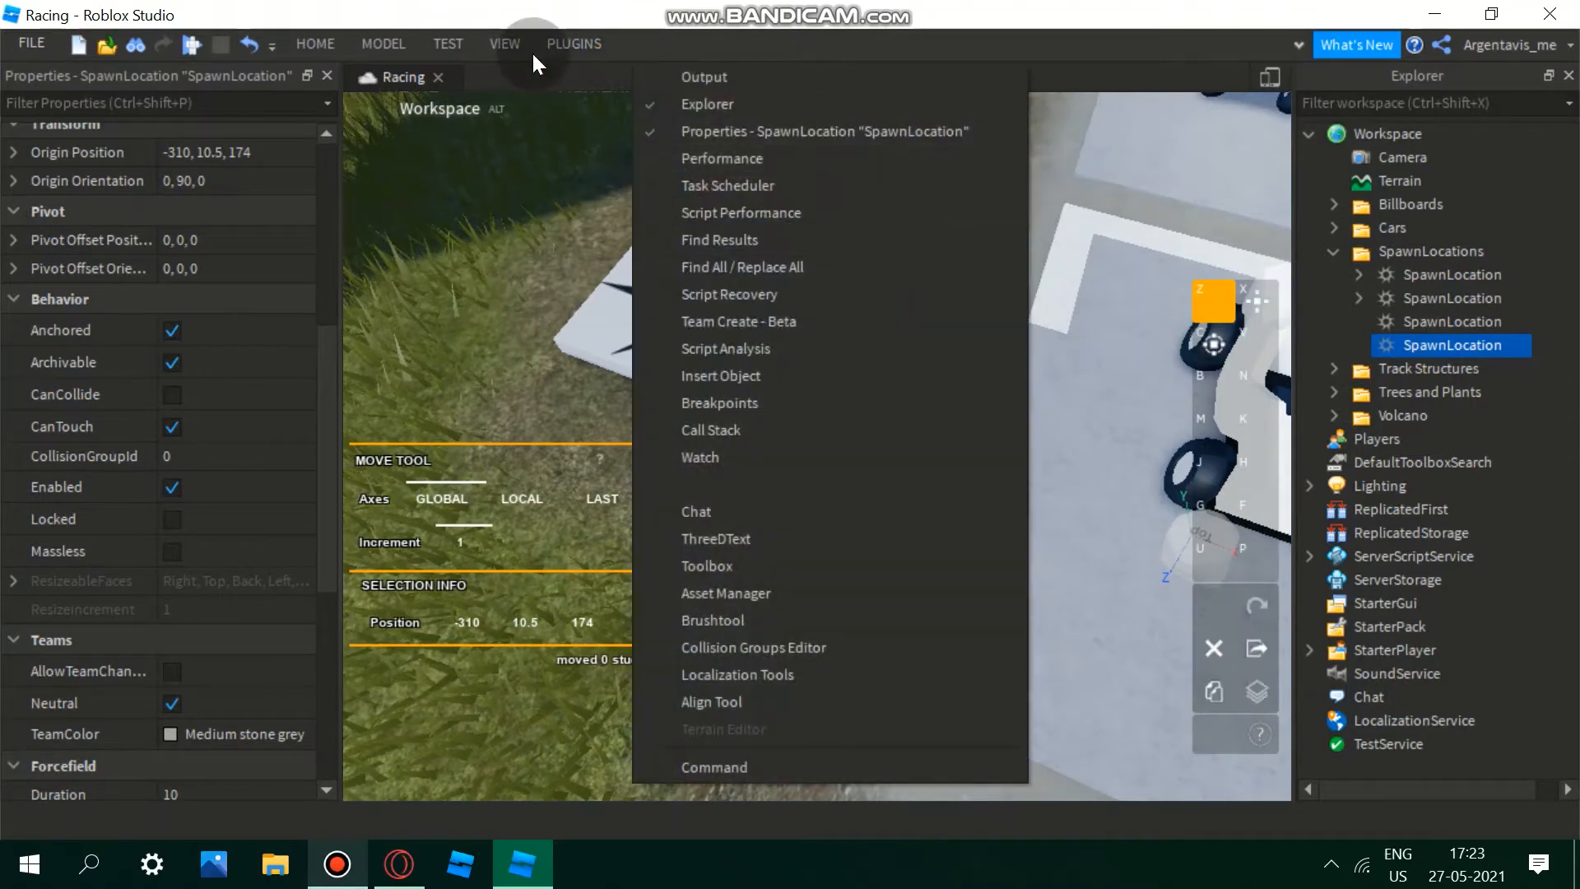
left_click(558, 44)
left_click(573, 49)
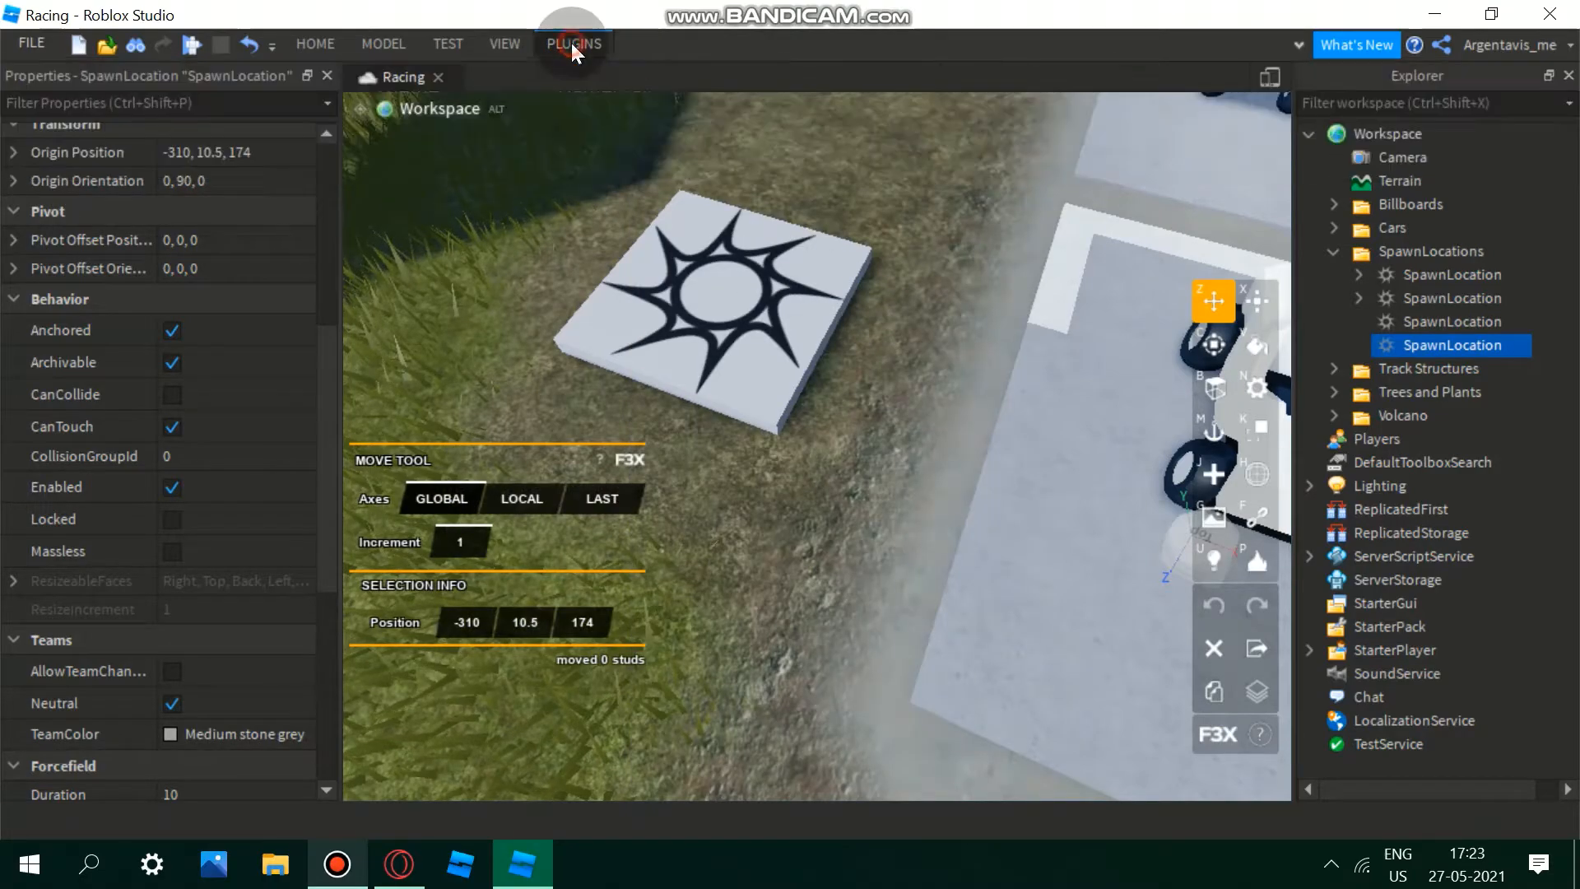
key("w")
right_click_drag(703, 279, 705, 279)
left_click(306, 44)
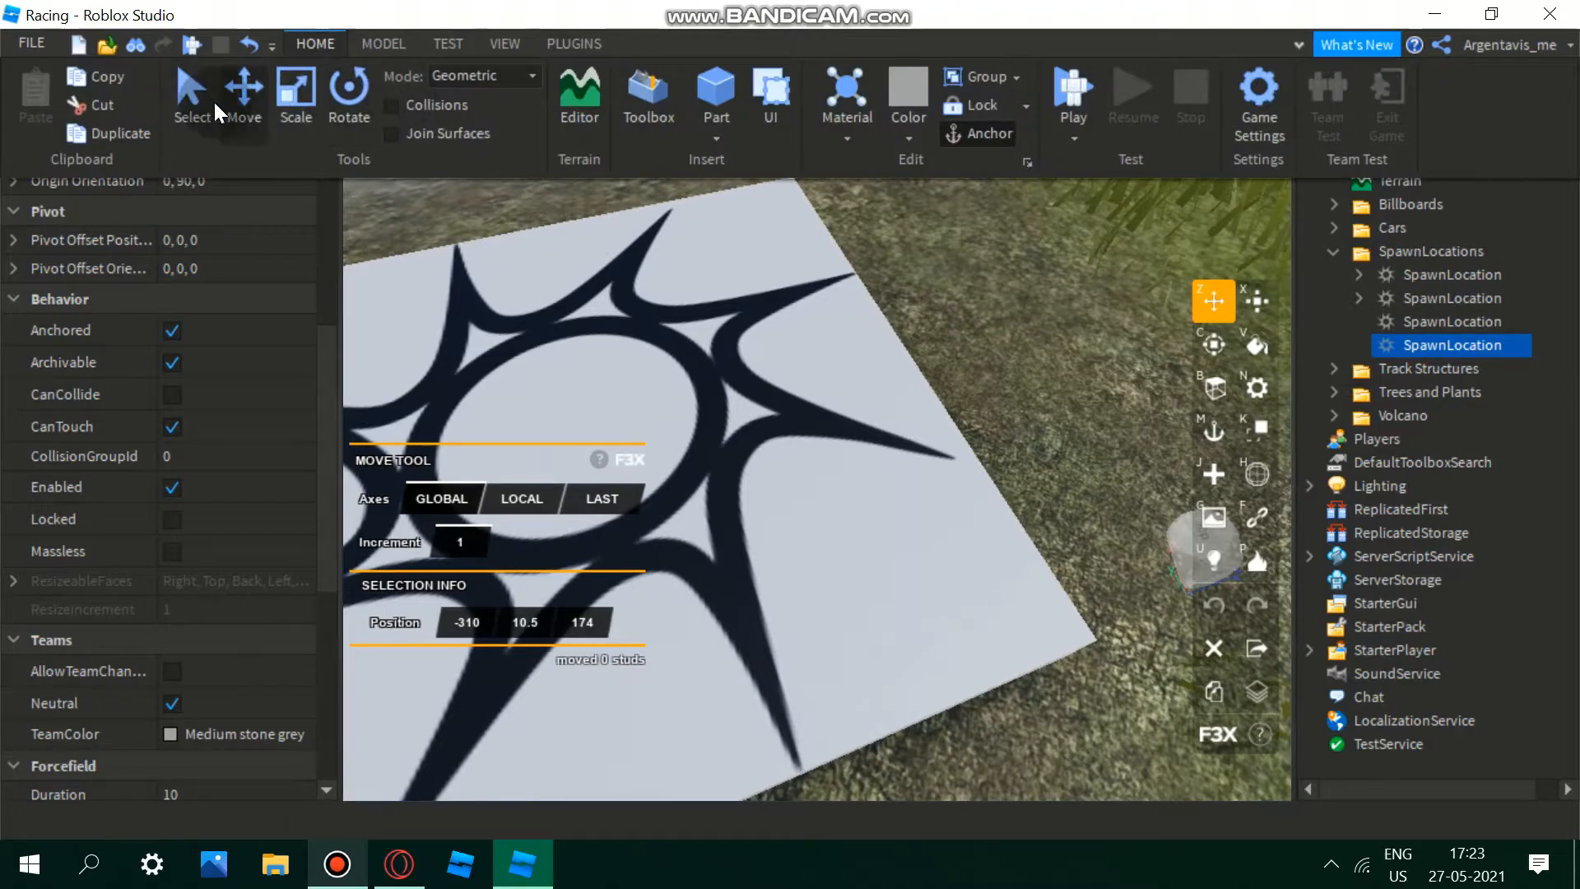
left_click(319, 41)
- Select the visible spawn location on the opposite side of the car pads and lower it 1 stud into the ground with F3X's Move tool
right_click_drag(477, 215, 790, 332)
left_click(977, 416)
right_click_drag(977, 416, 912, 544)
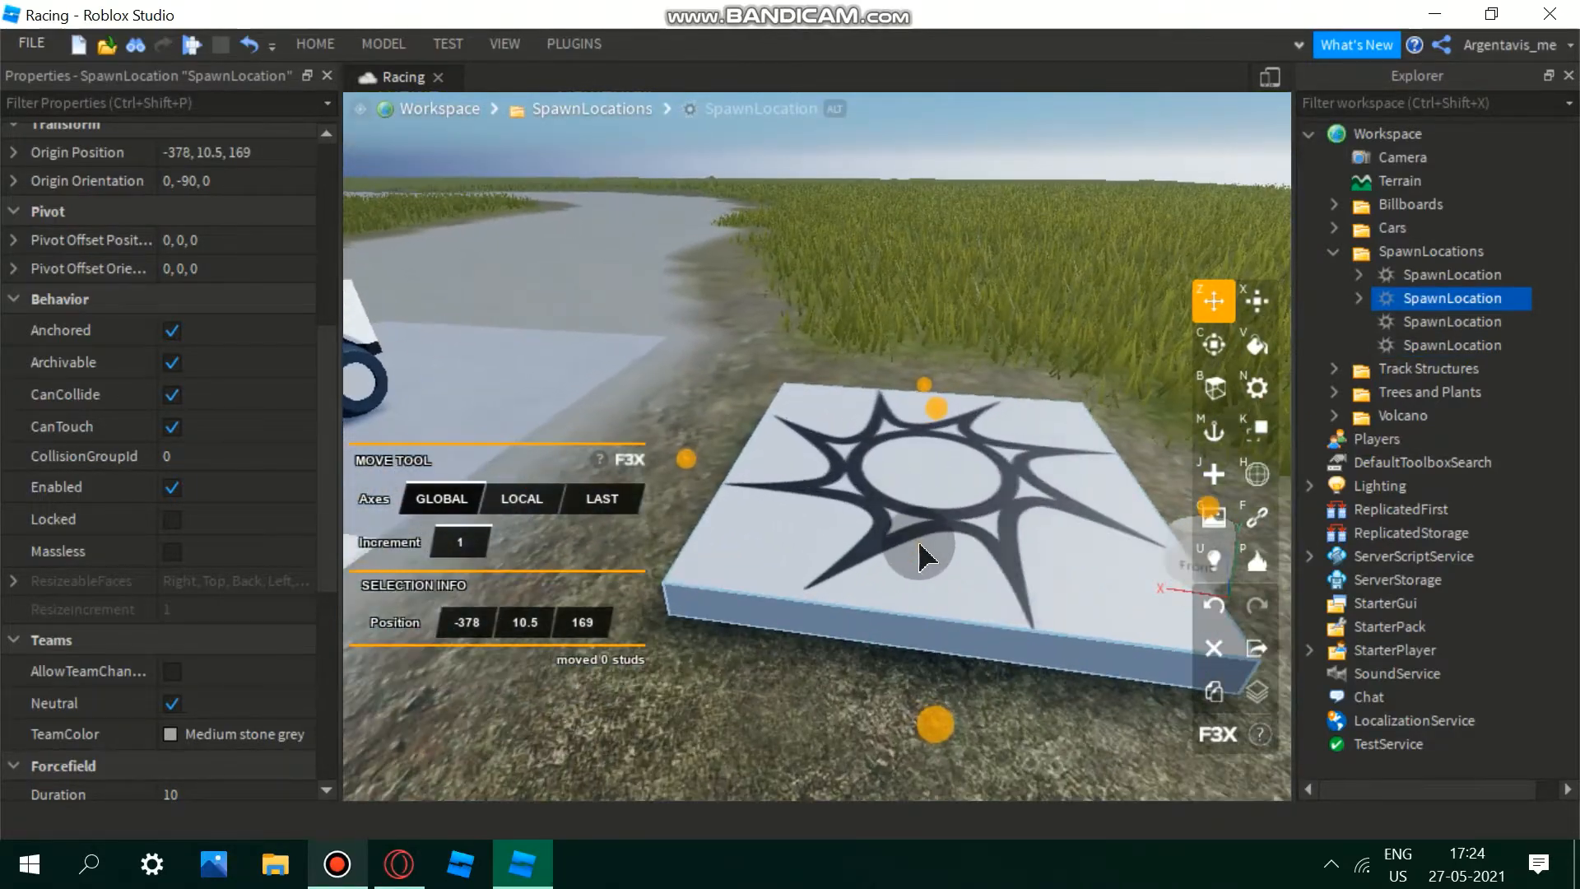
left_click_drag(919, 563, 919, 577)
right_click_drag(919, 565, 866, 534)
key("s")
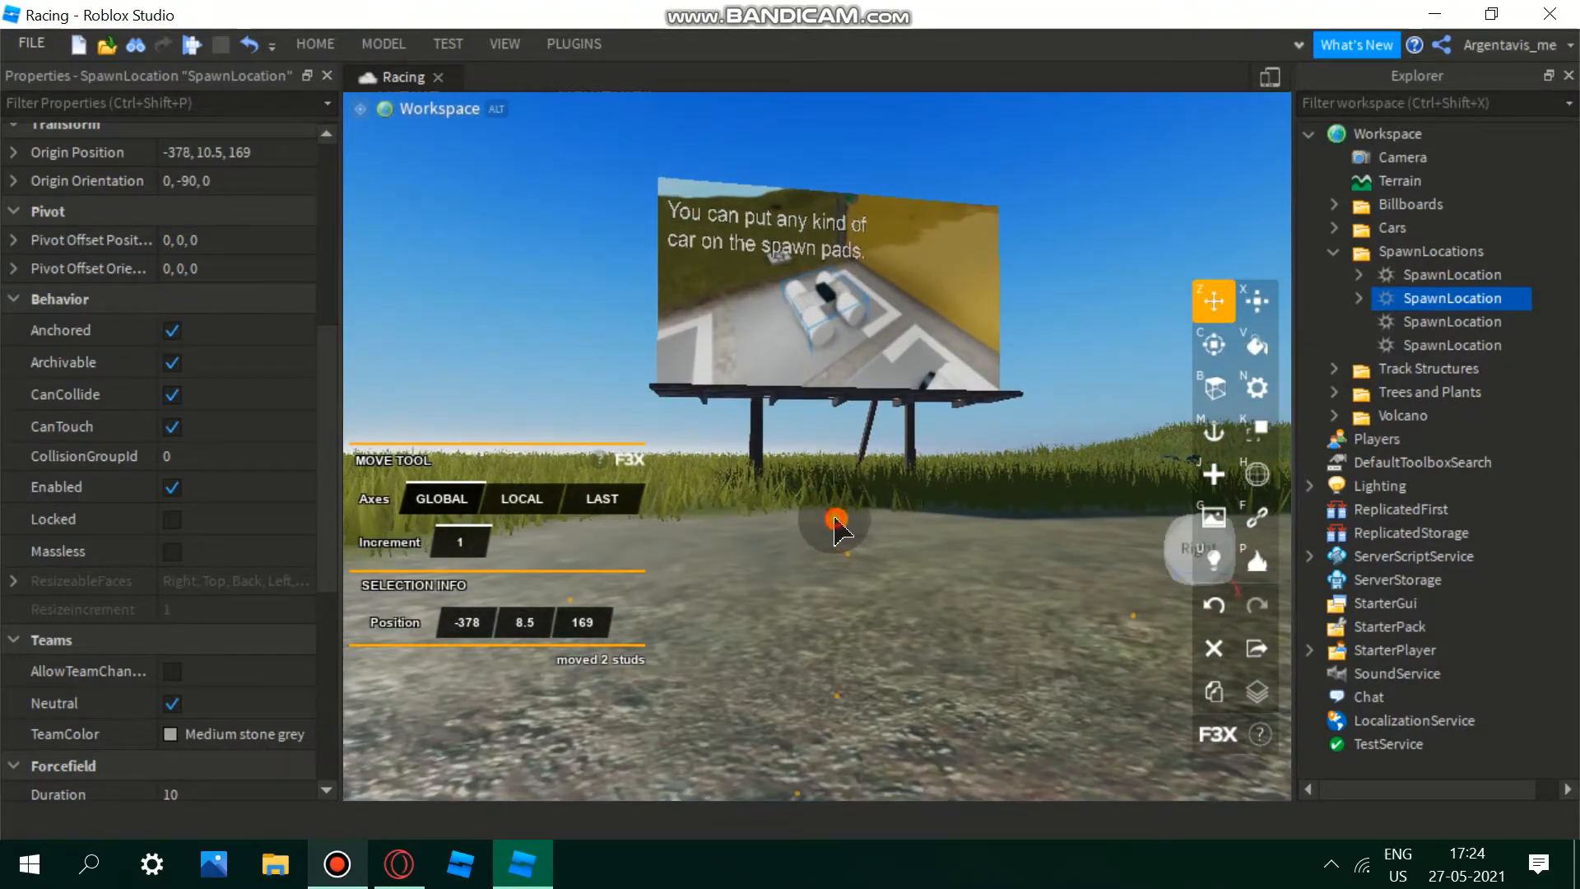
right_click_drag(847, 539, 640, 553)
key("w")
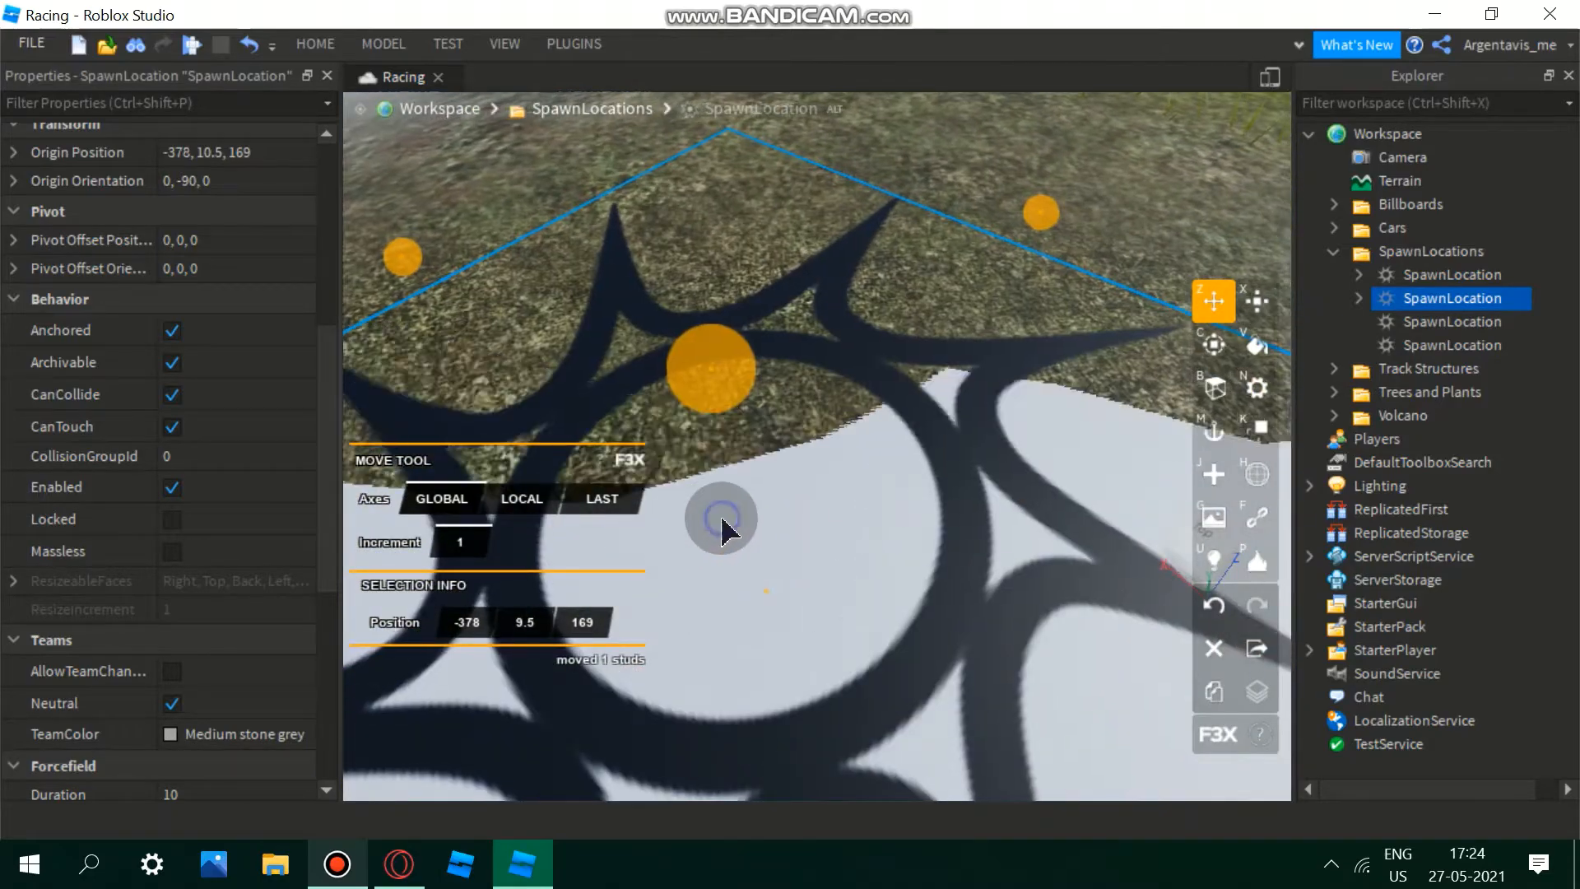
key("s")
right_click_drag(722, 518, 728, 520)
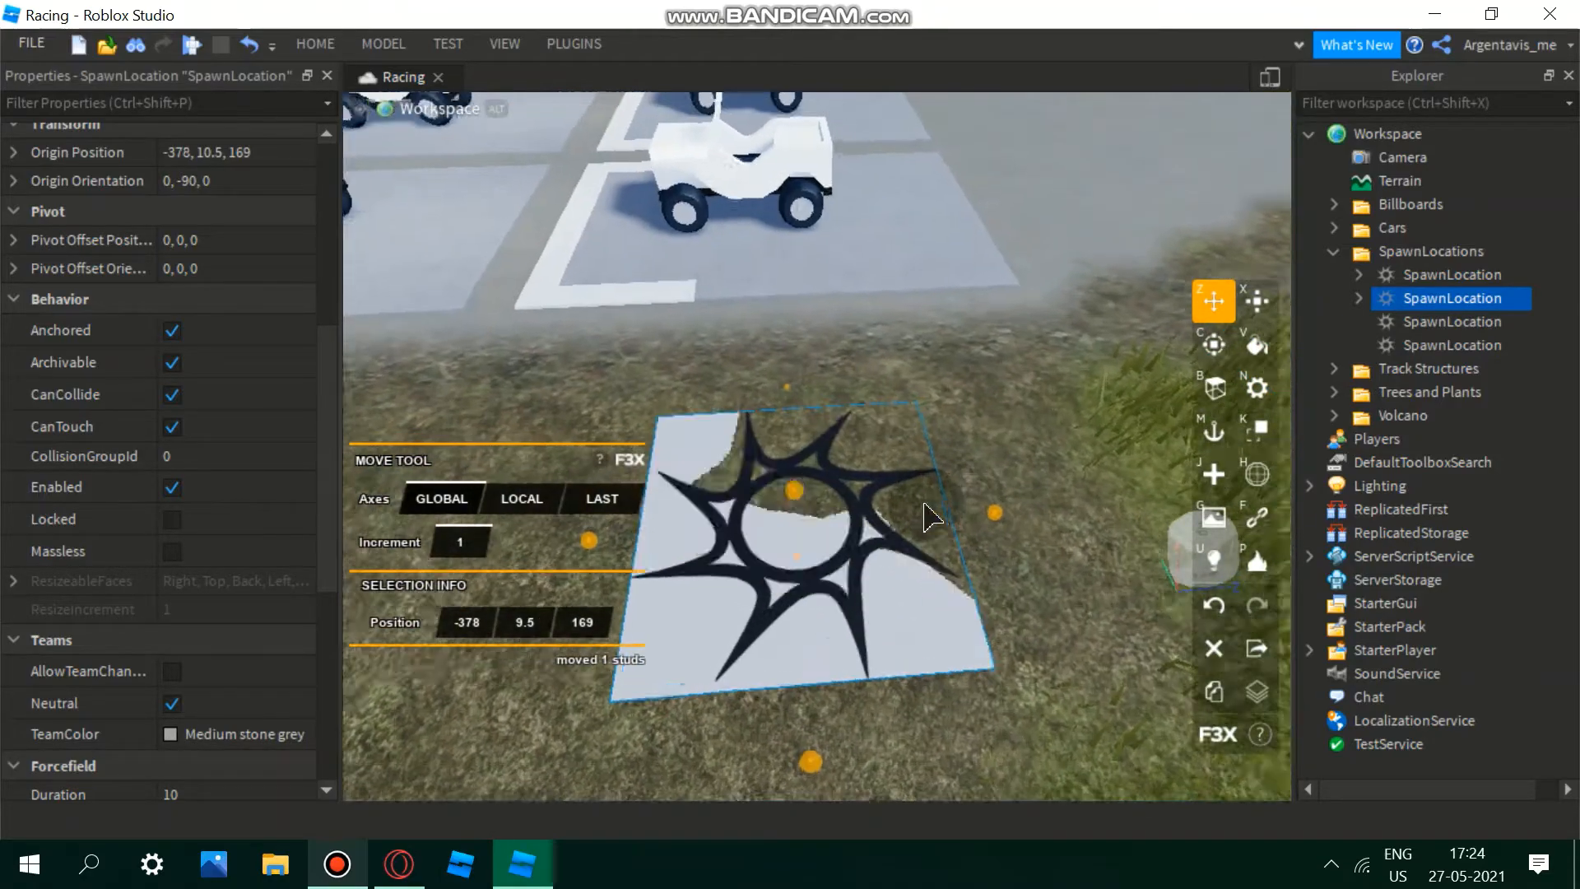
- Select the third spawn location, a transparent one, and compare it with the visible ones around the car spawn pads
right_click_drag(923, 517, 846, 459)
key("d")
key("w")
key("s")
right_click_drag(752, 590, 1116, 566)
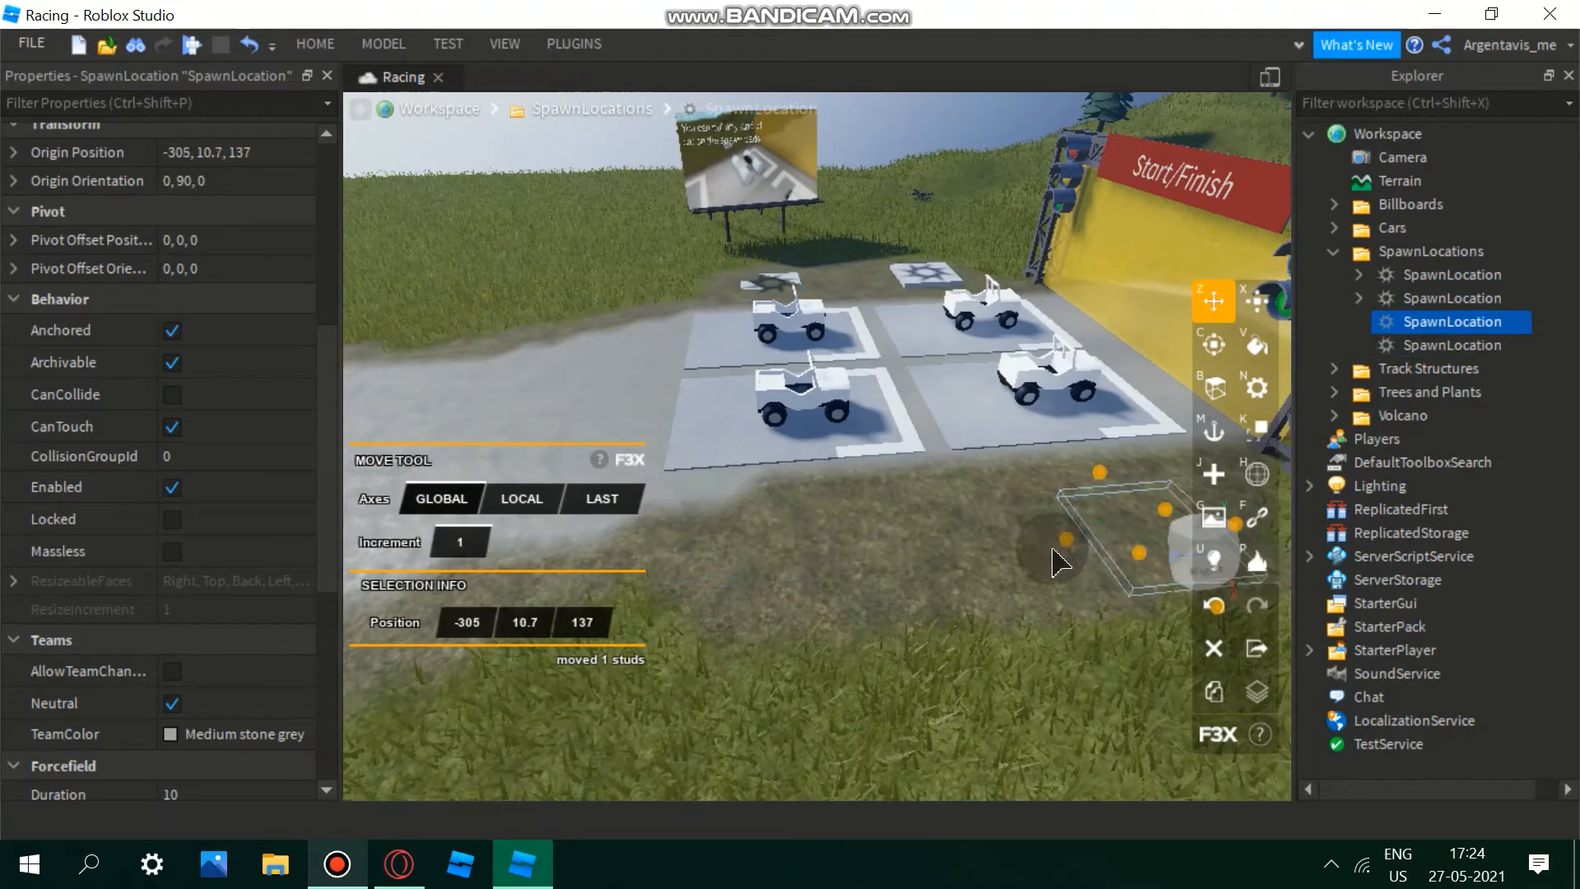
key("s")
right_click_drag(939, 566, 939, 570)
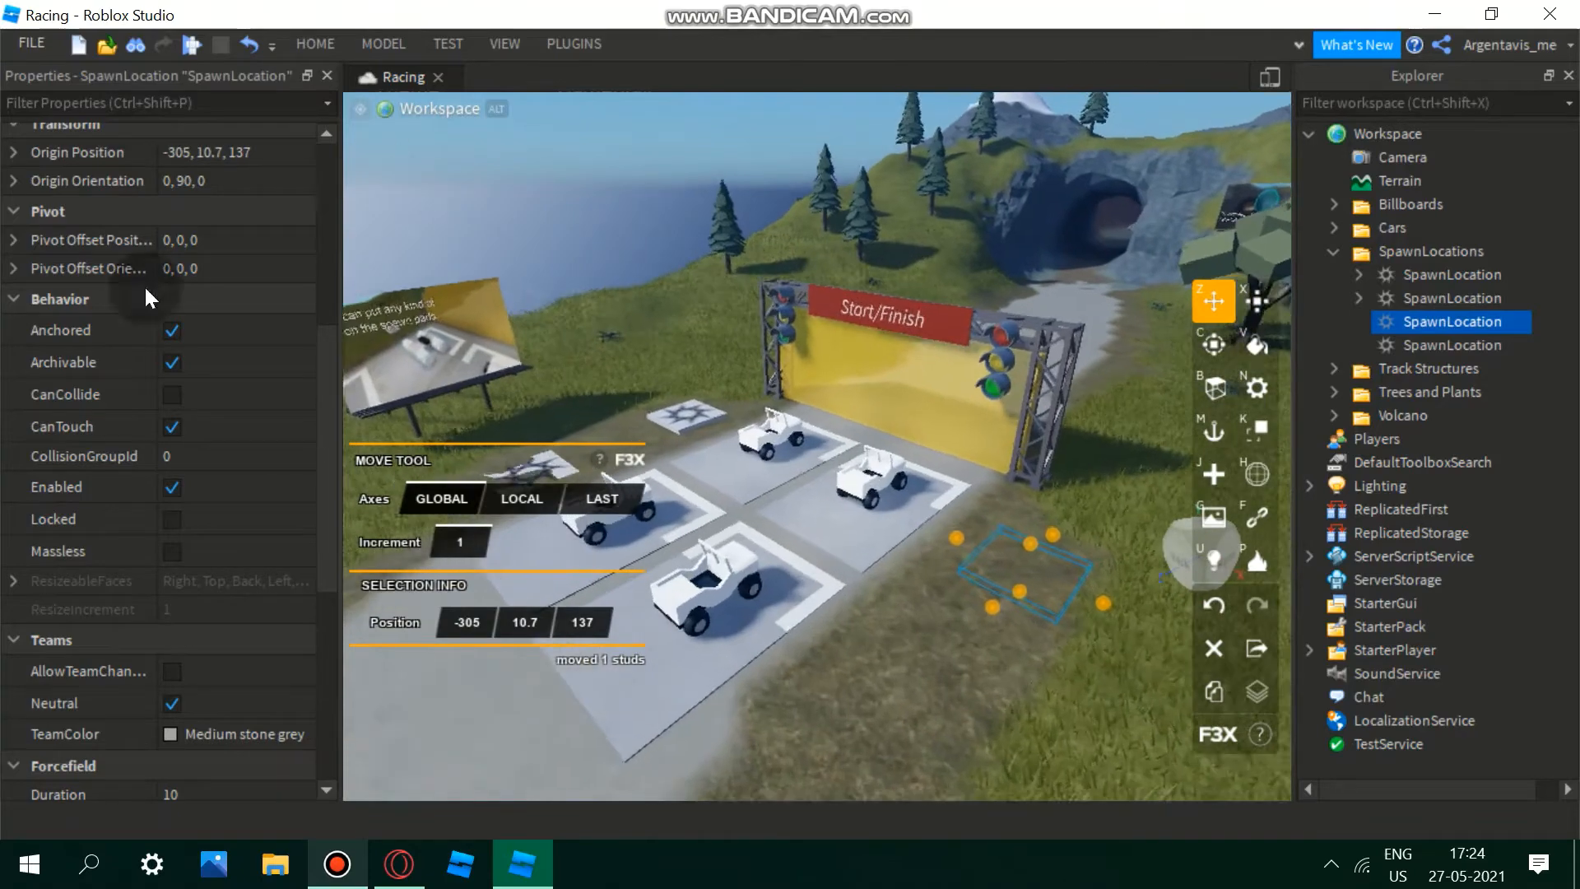
key("w")
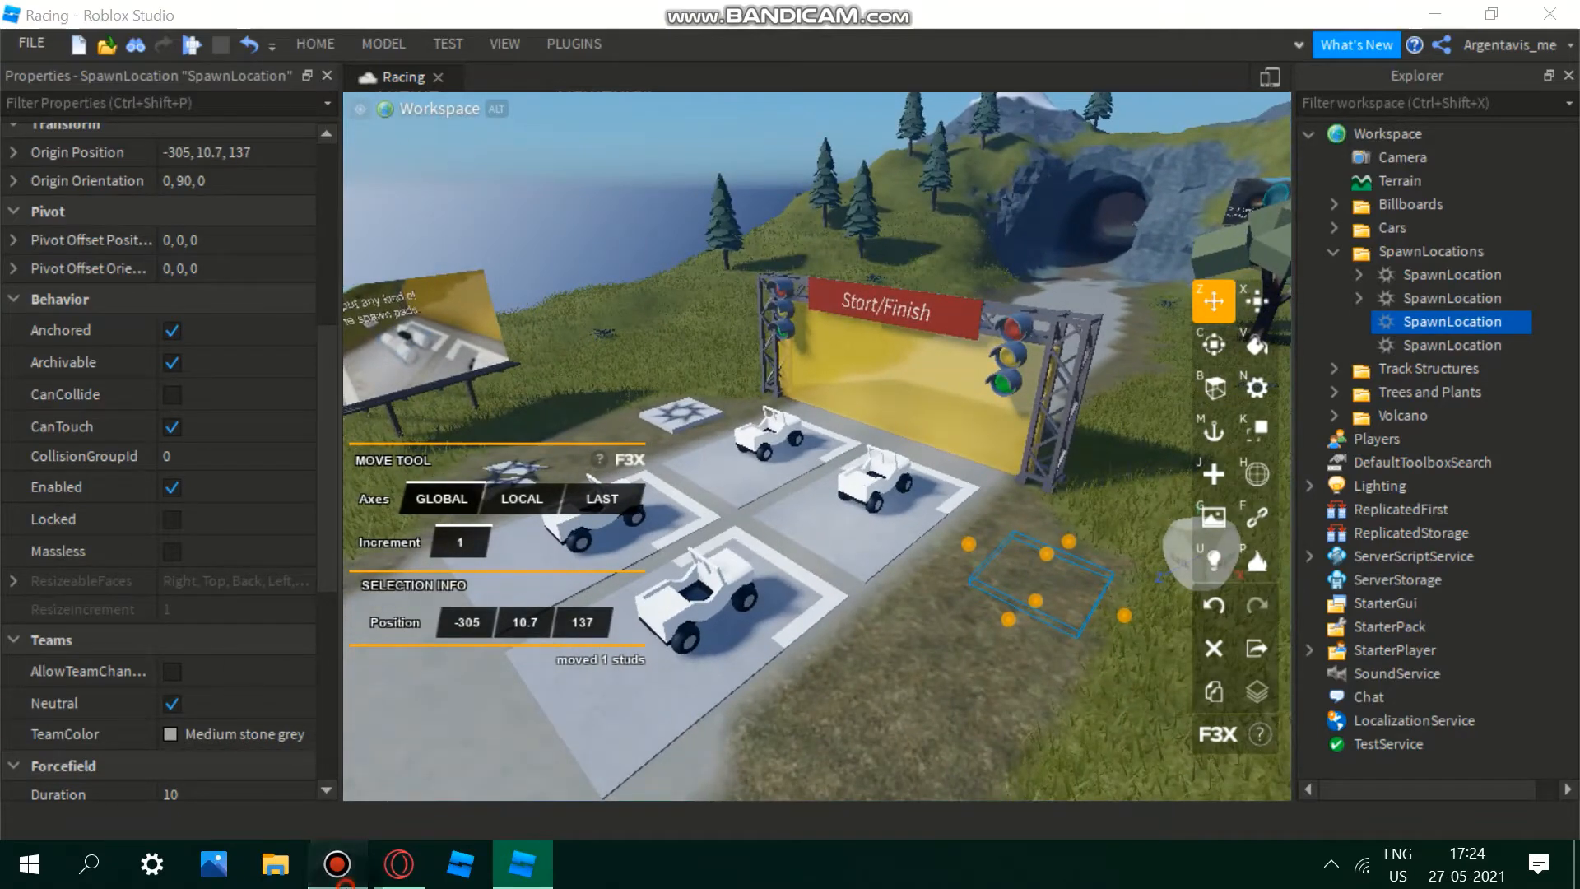
left_click(337, 864)
left_click(621, 74)
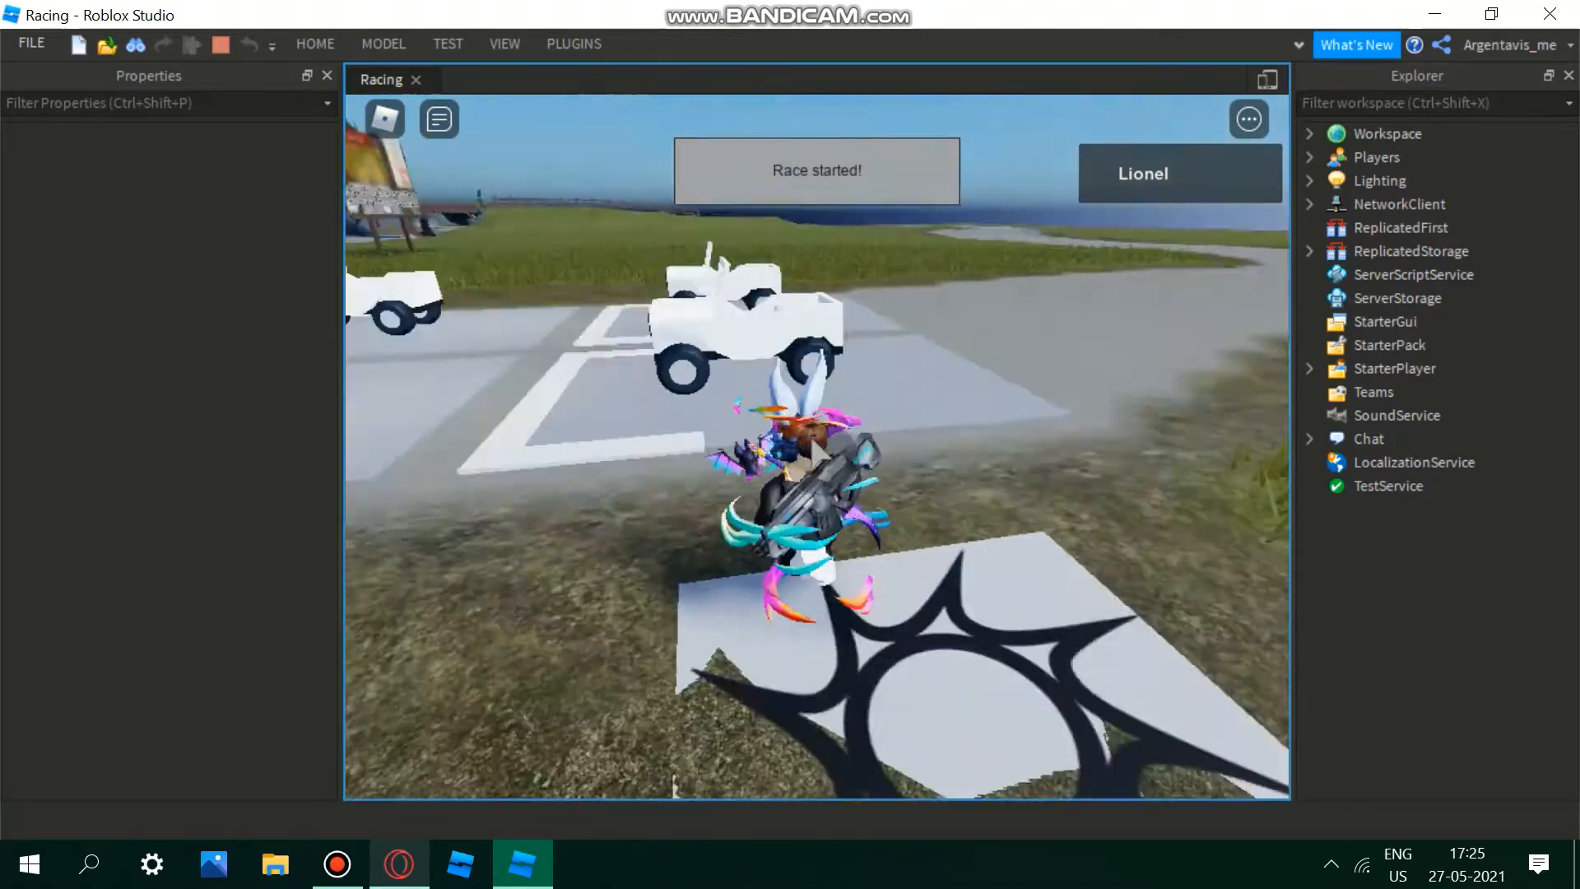
- Walk the playtest character off the partly buried spawn location and onto a parked car
key("w")
right_click_drag(812, 441, 813, 441)
right_click_drag(841, 466, 763, 446)
key("w")
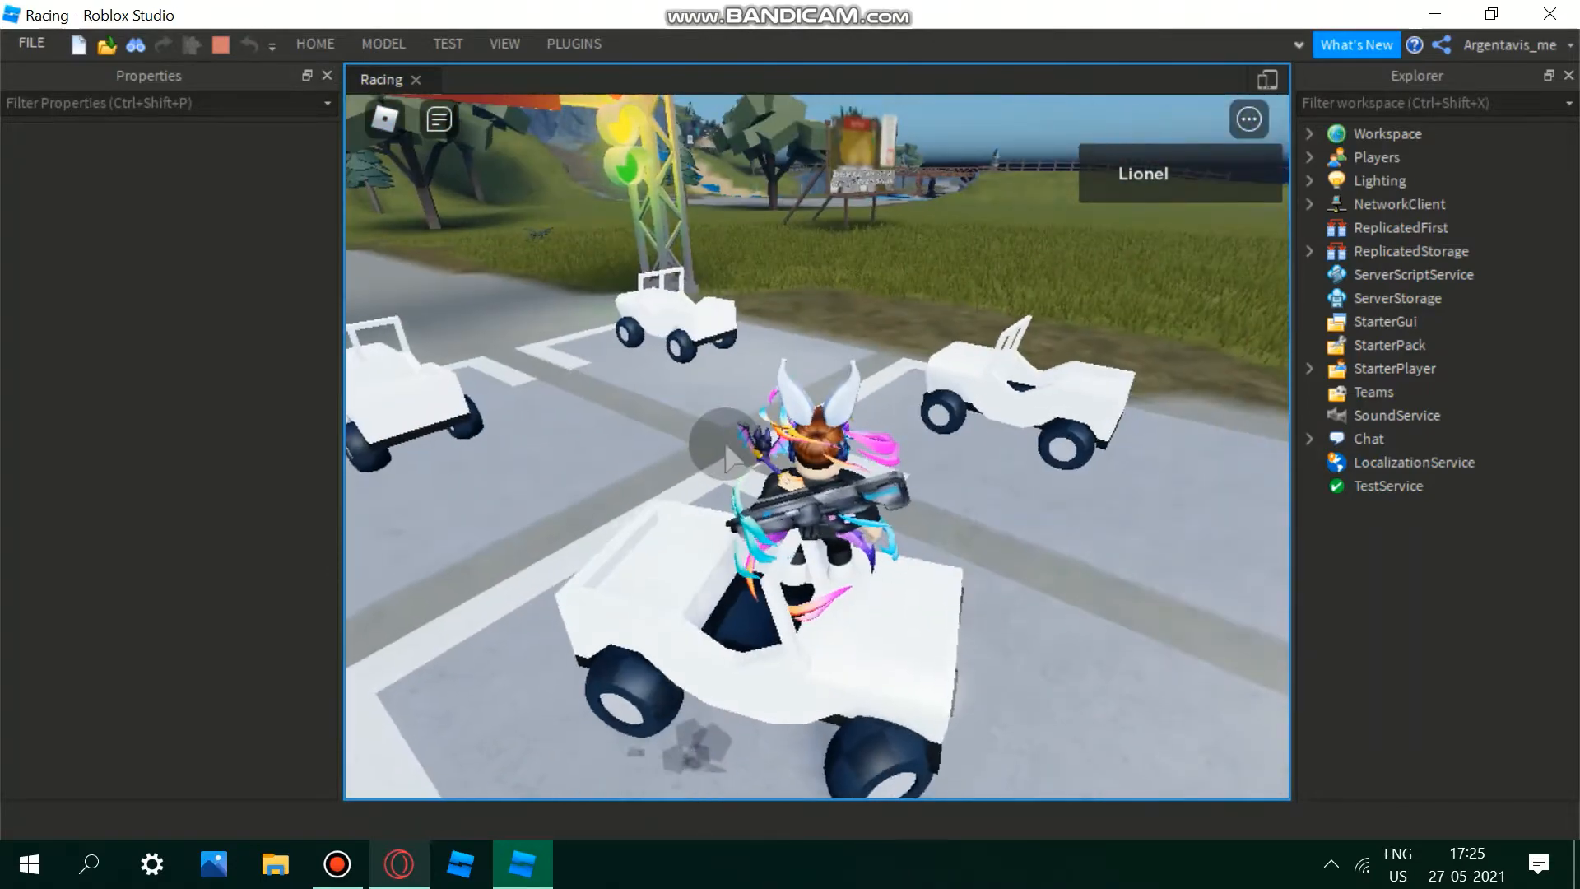
- Reset the playtest character to check where it respawns
key("Escape")
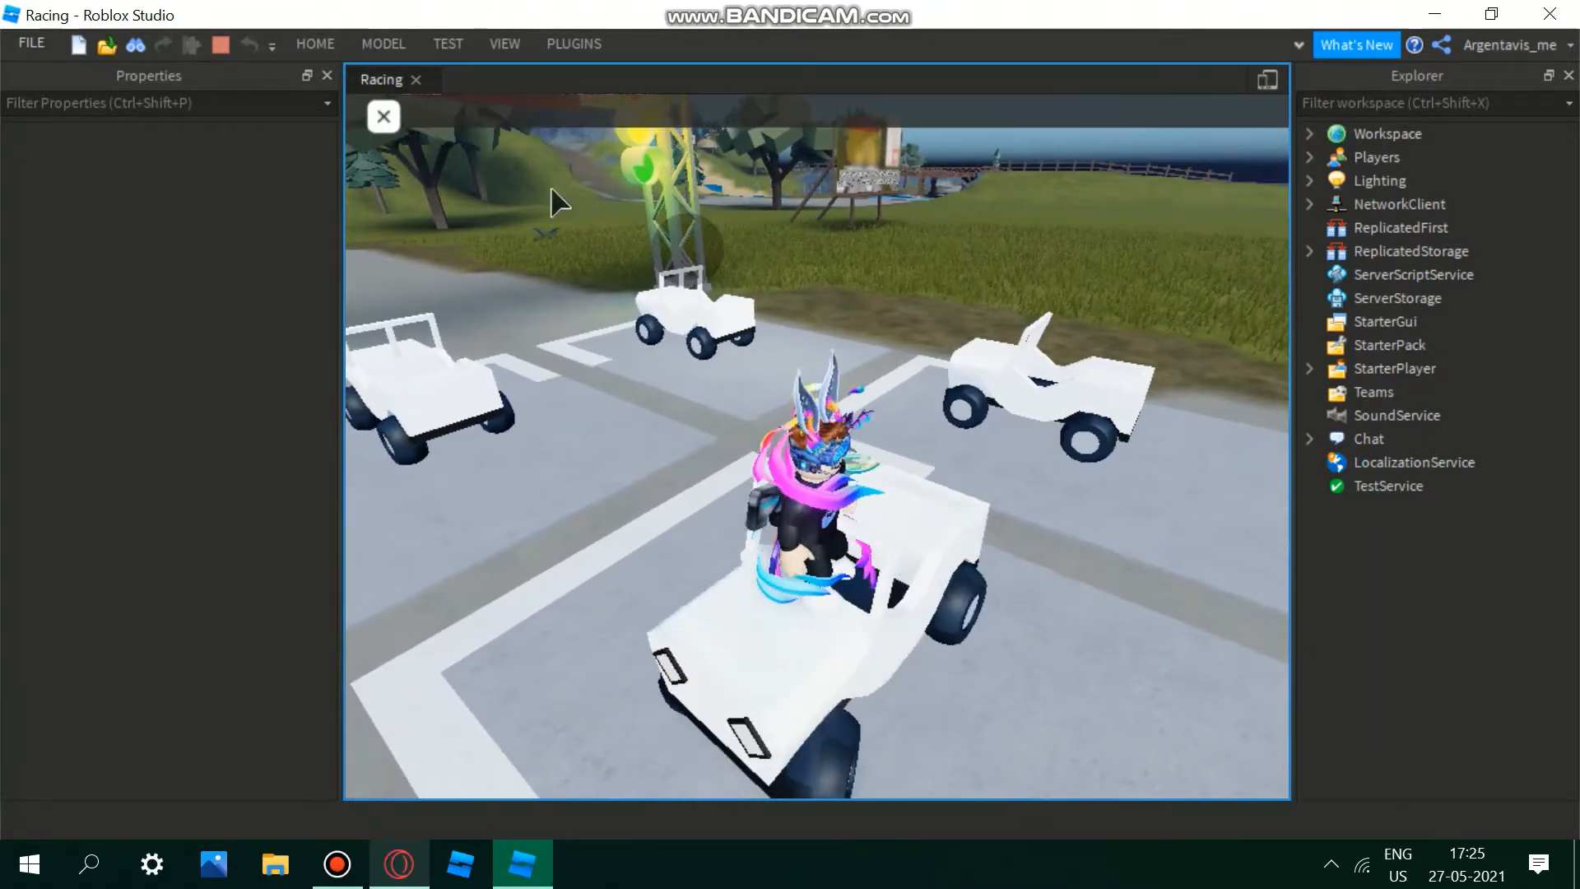
left_click(637, 227)
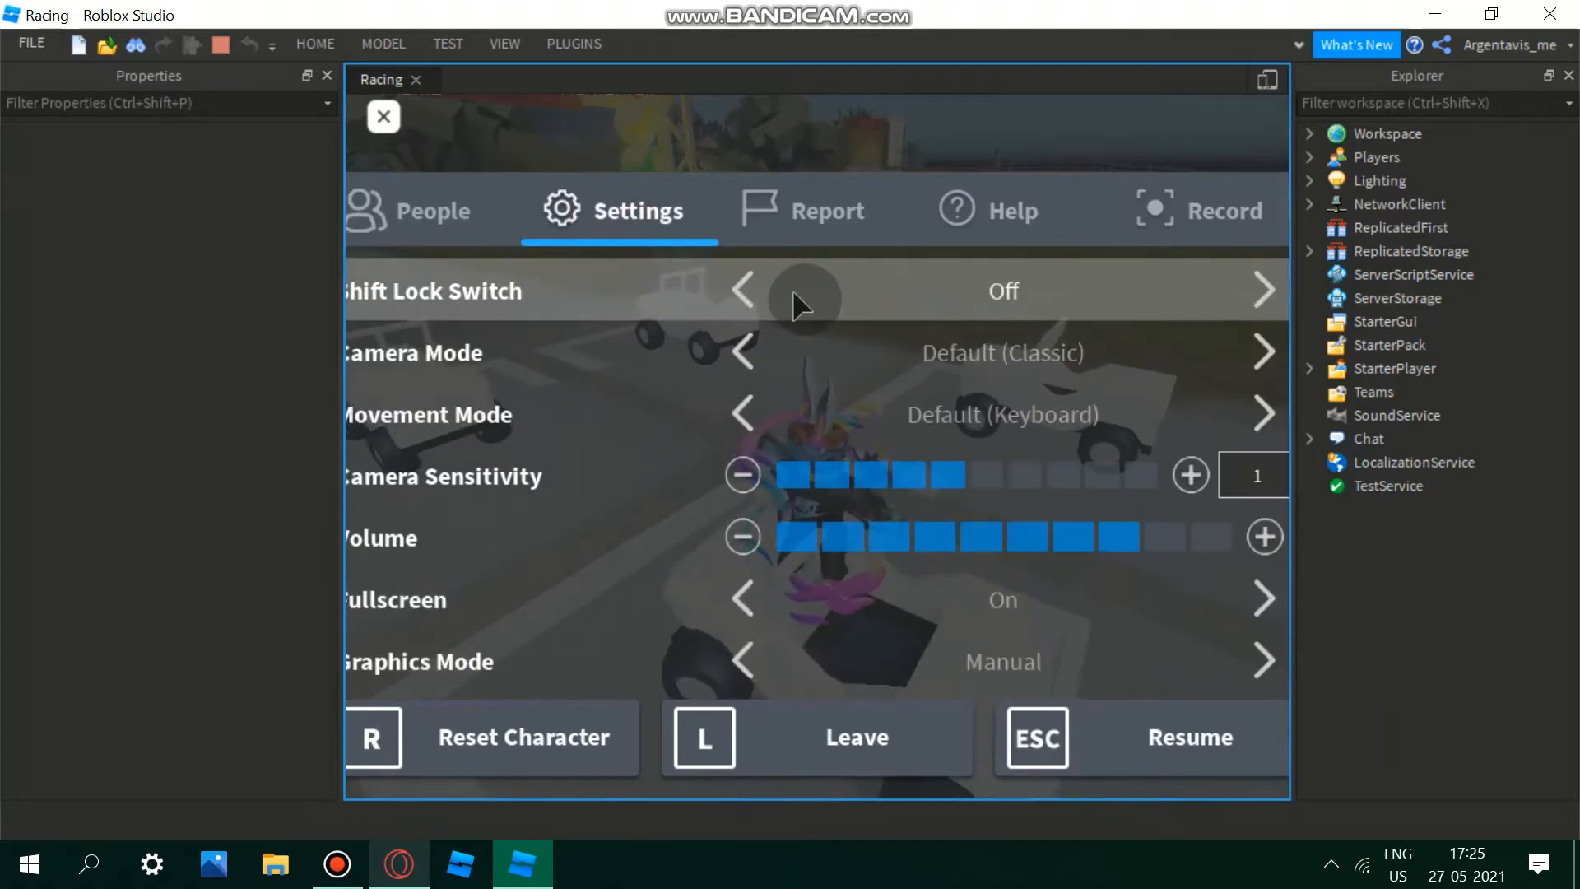
key("r")
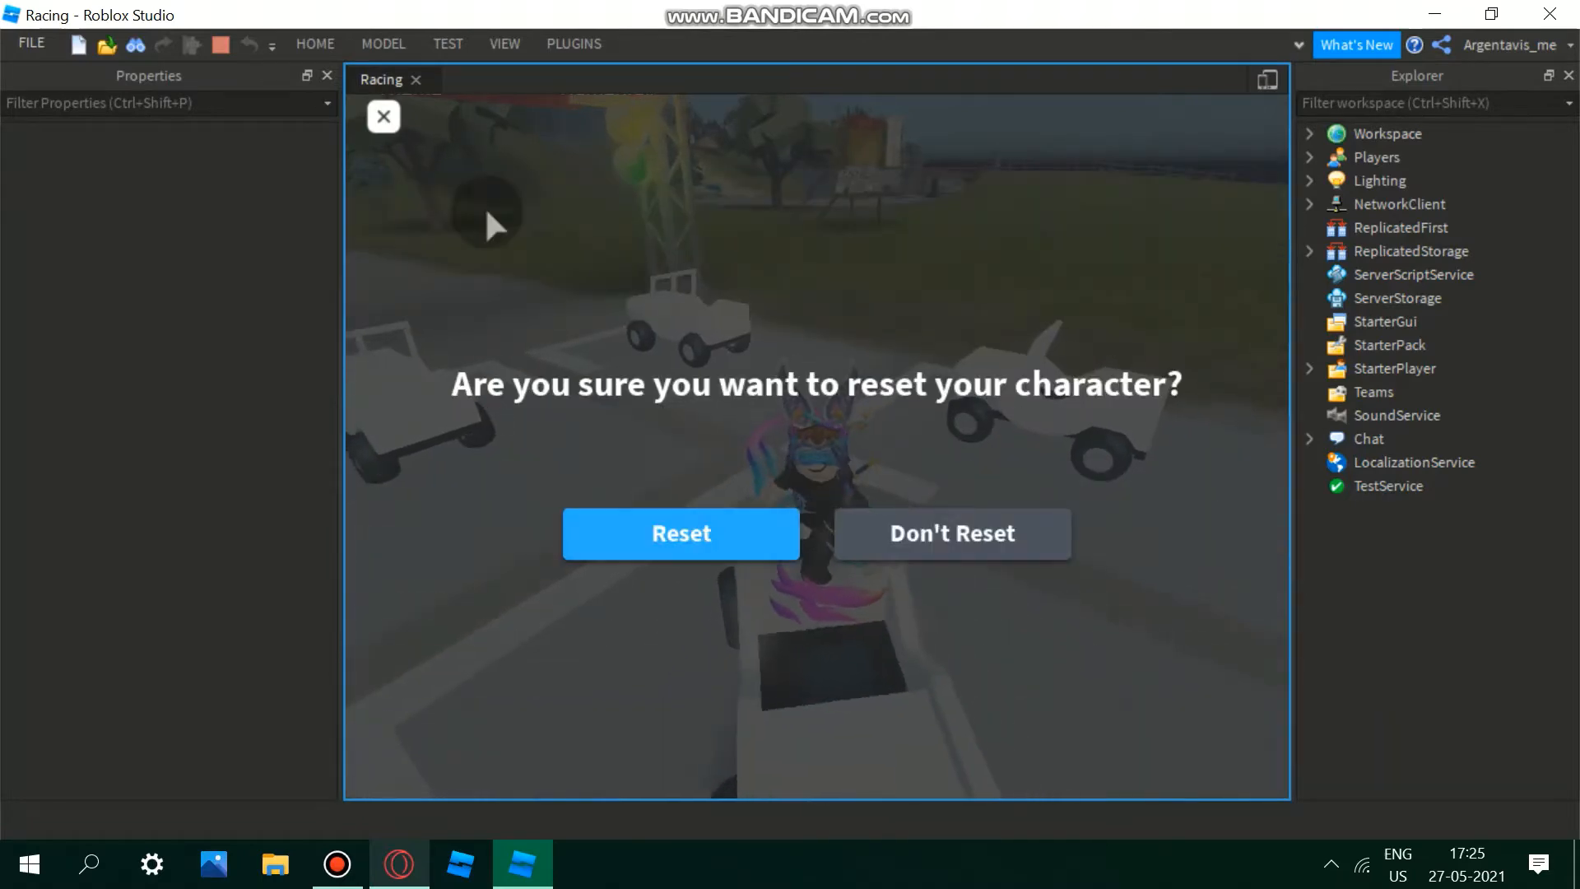
key("Return")
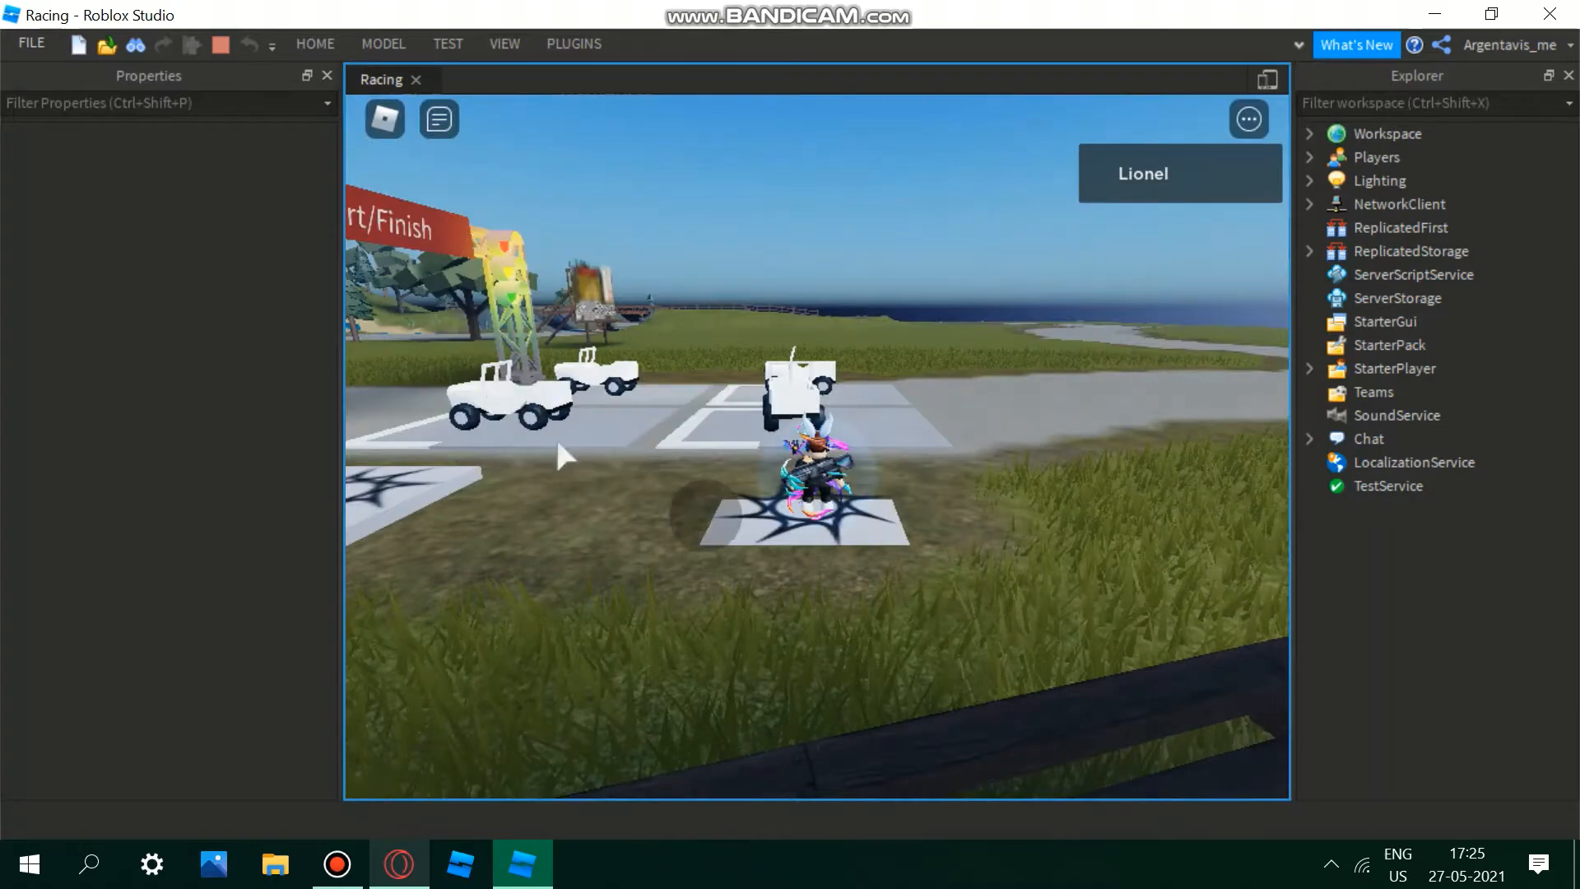
- Inspect the spawn locations beside the car pads with the respawned character and stop the playtest
right_click_drag(709, 520, 710, 520)
key("w")
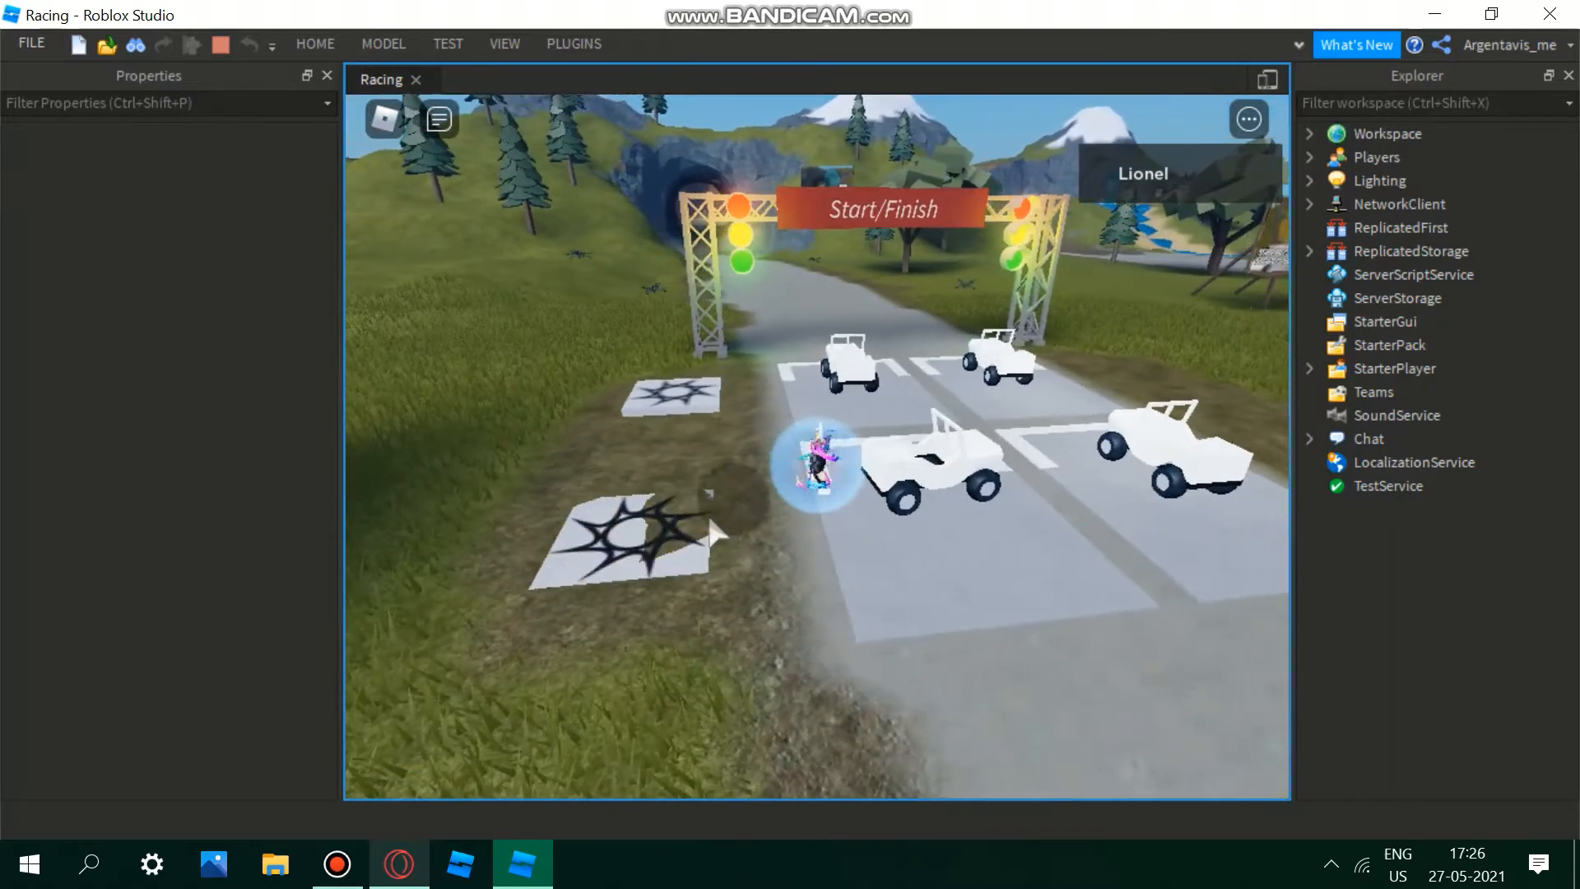
left_click(220, 49)
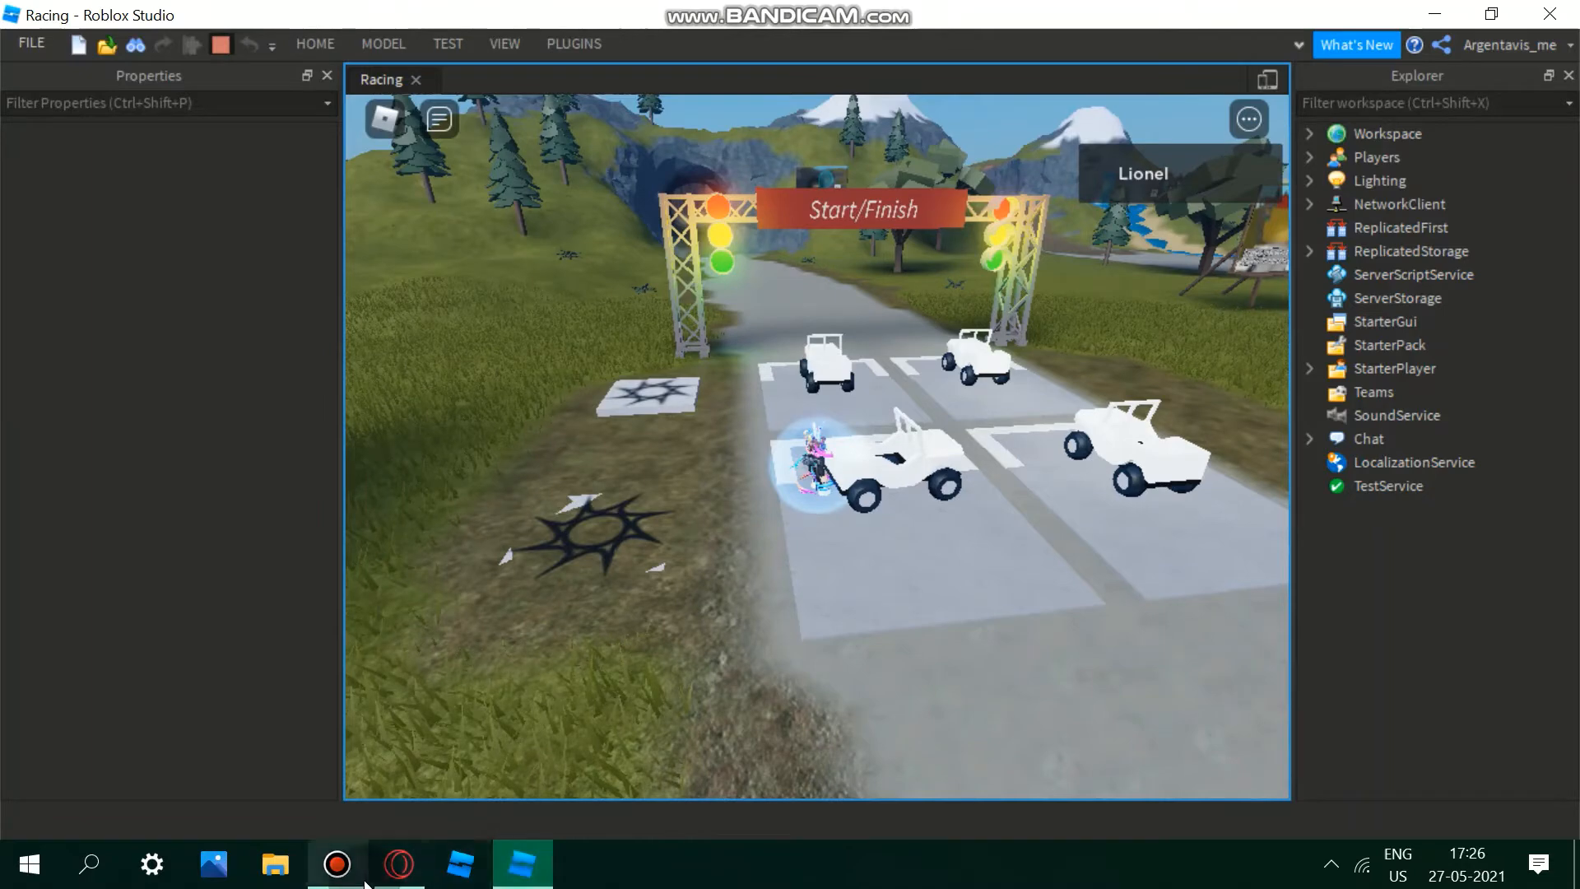
left_click(337, 864)
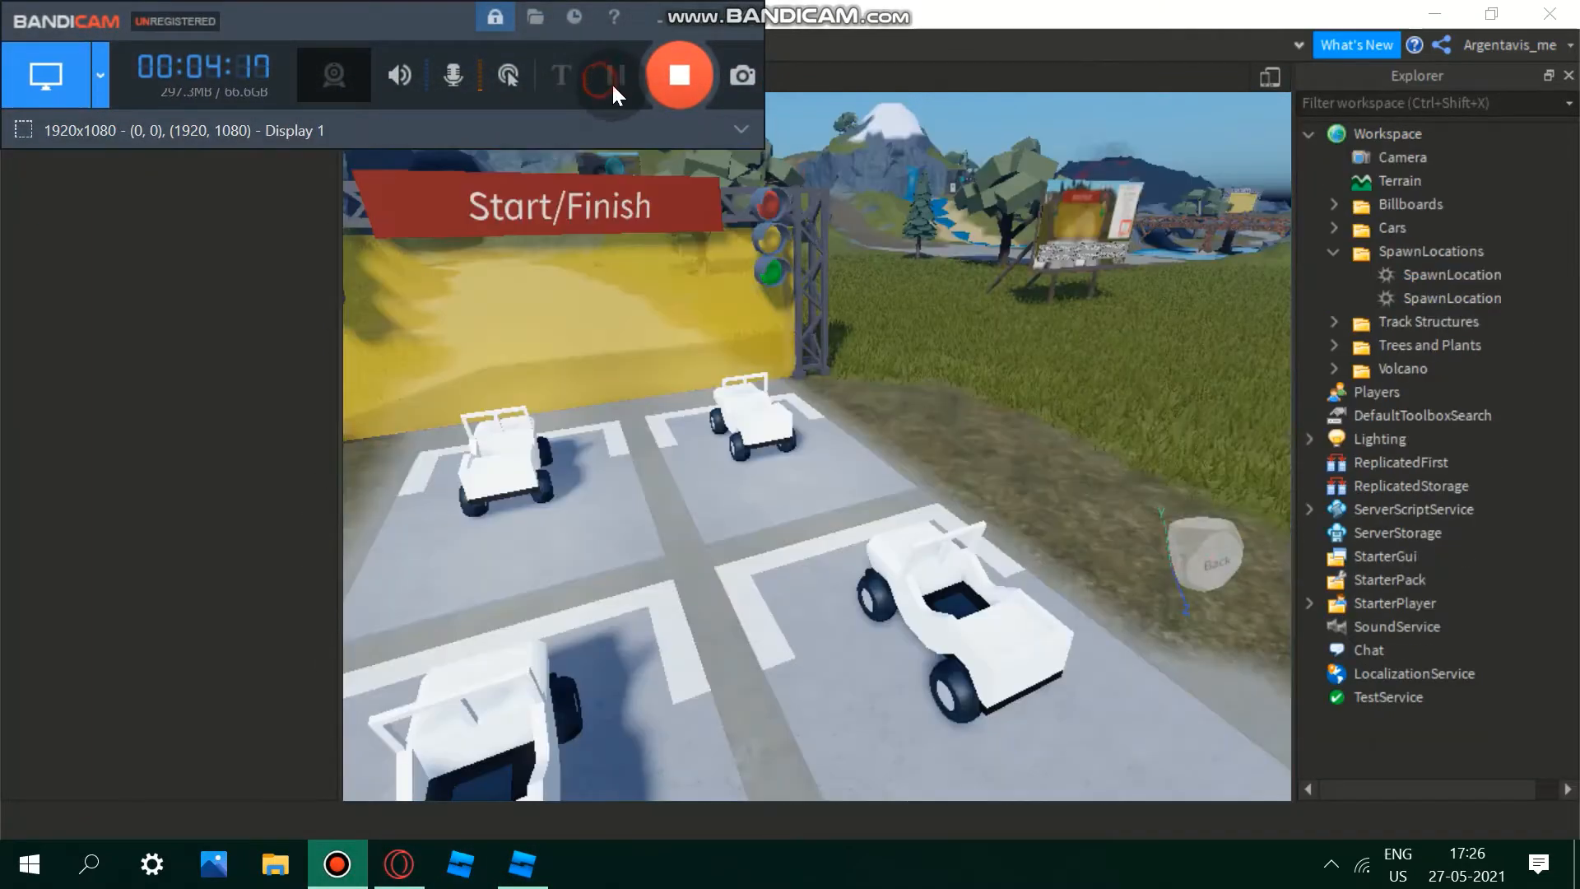
left_click(663, 21)
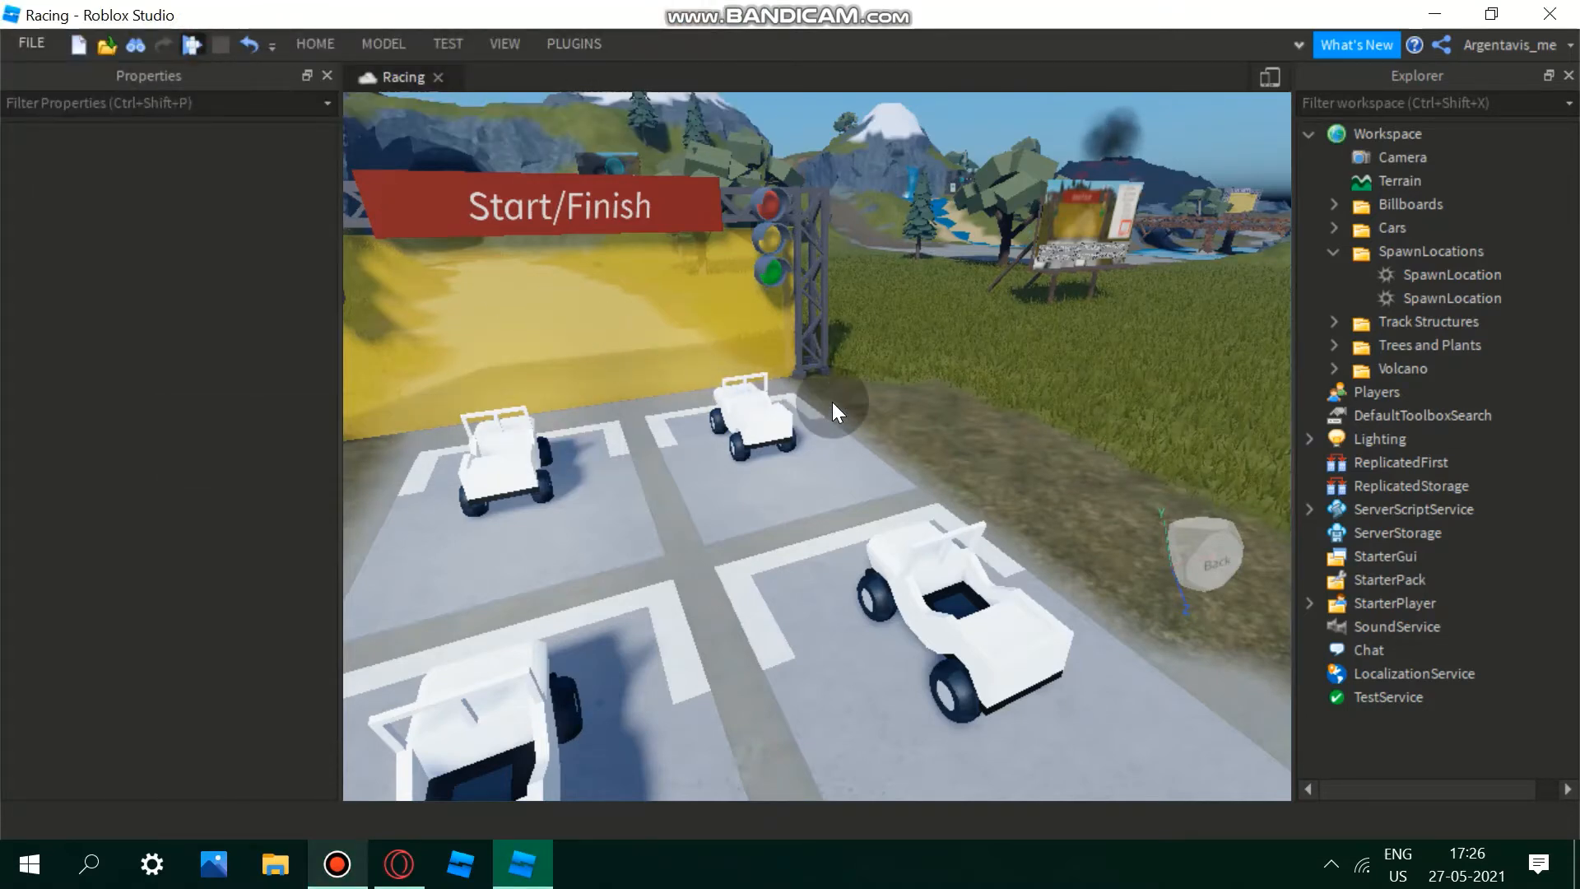
- Start a new playtest and walk the character around the spawn point to check the ground for spawn pads
key("F5")
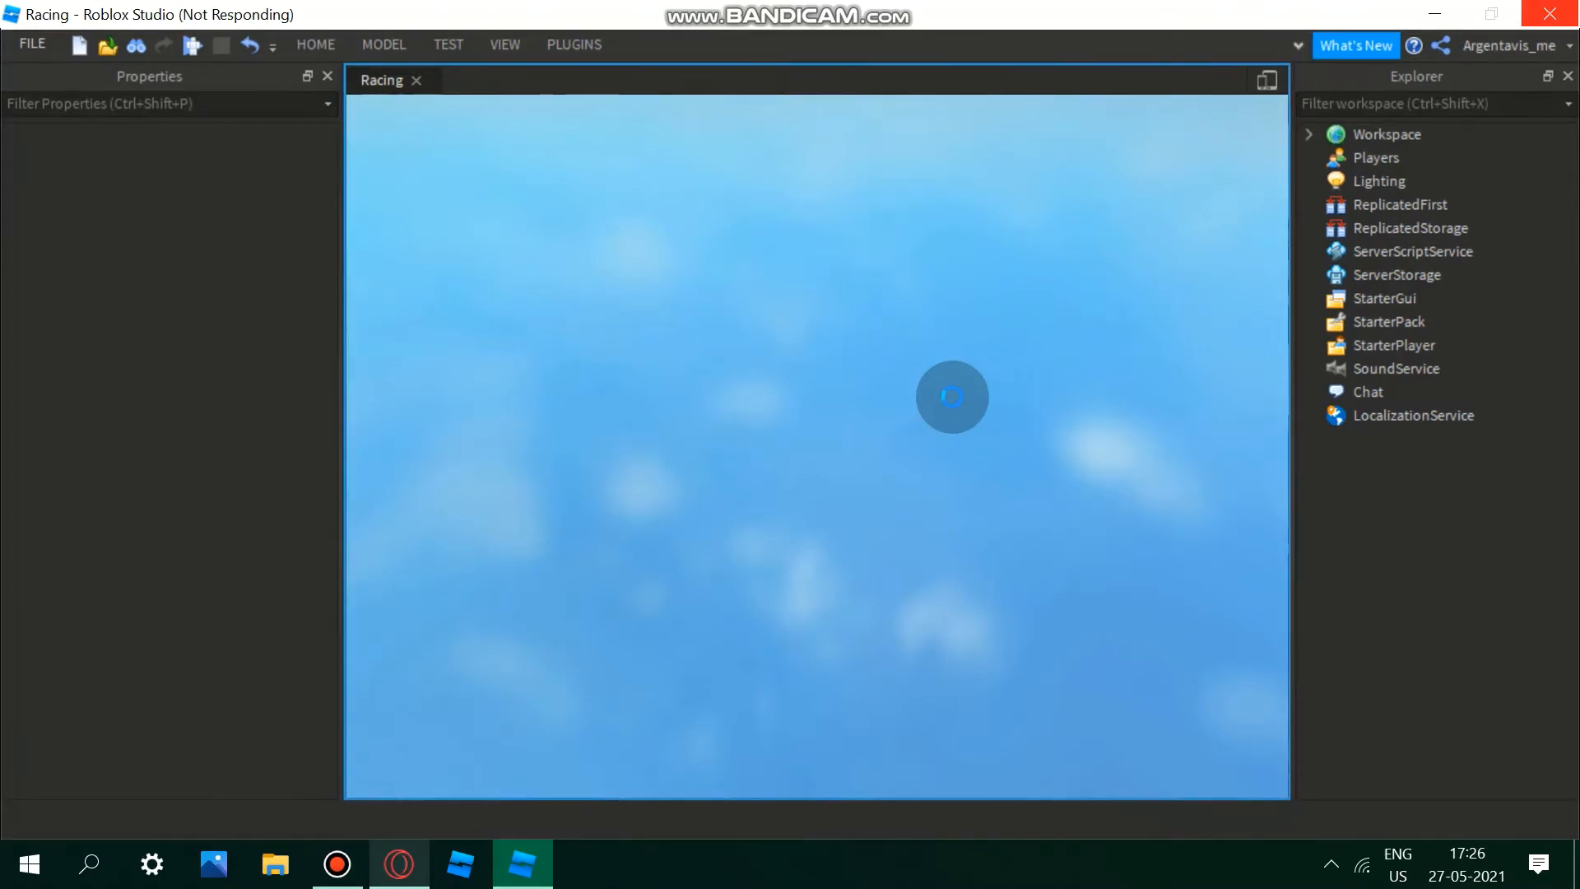
left_click(363, 867)
left_click(600, 79)
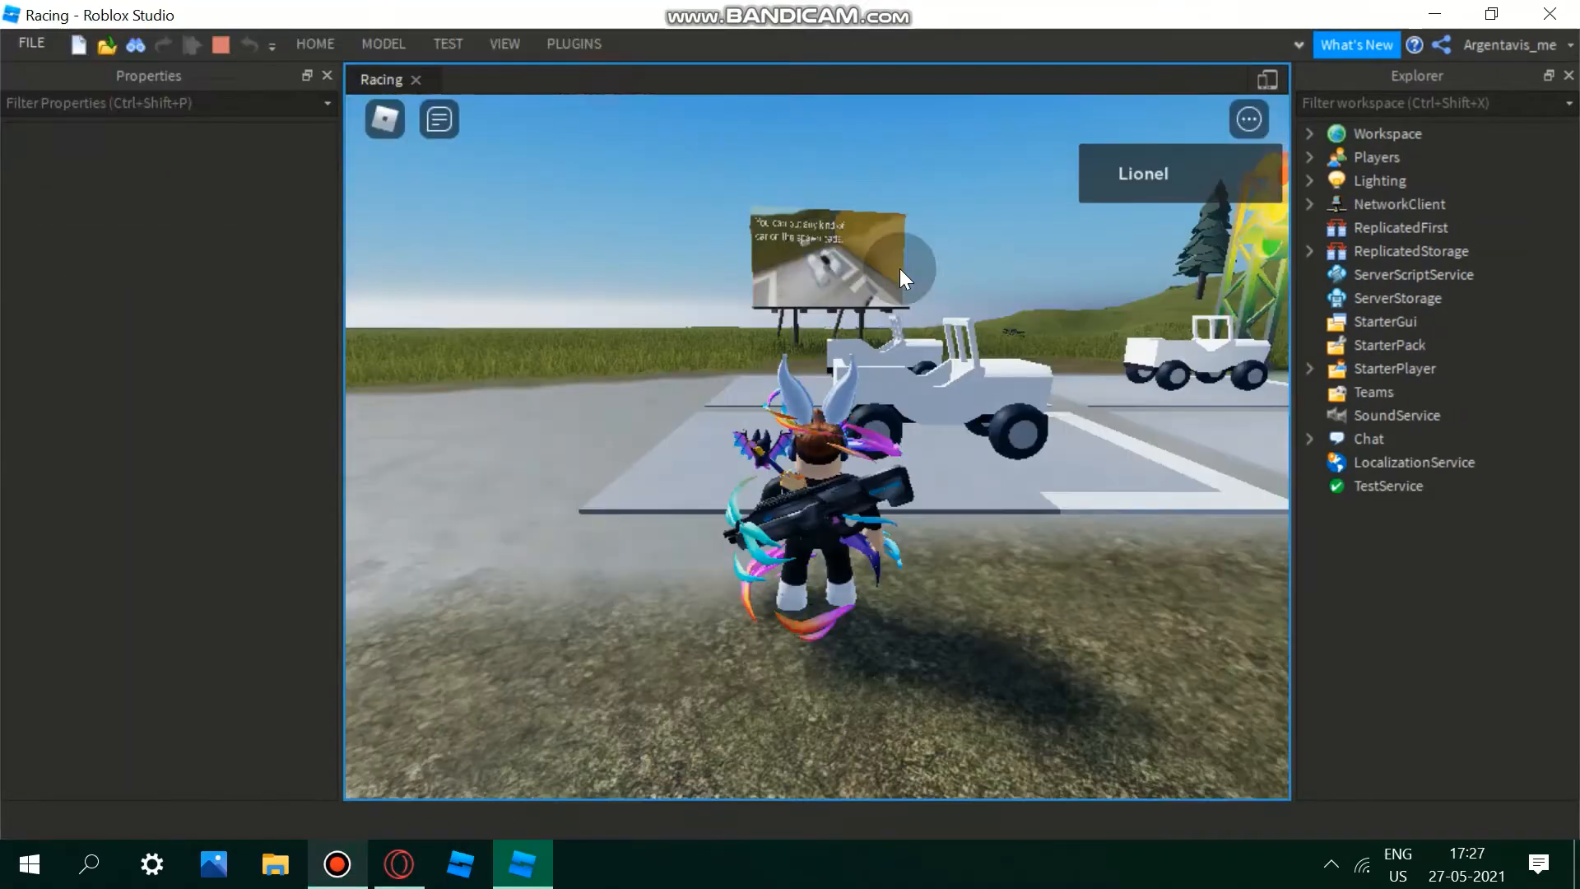
right_click_drag(913, 308, 913, 308)
key("w")
key("s")
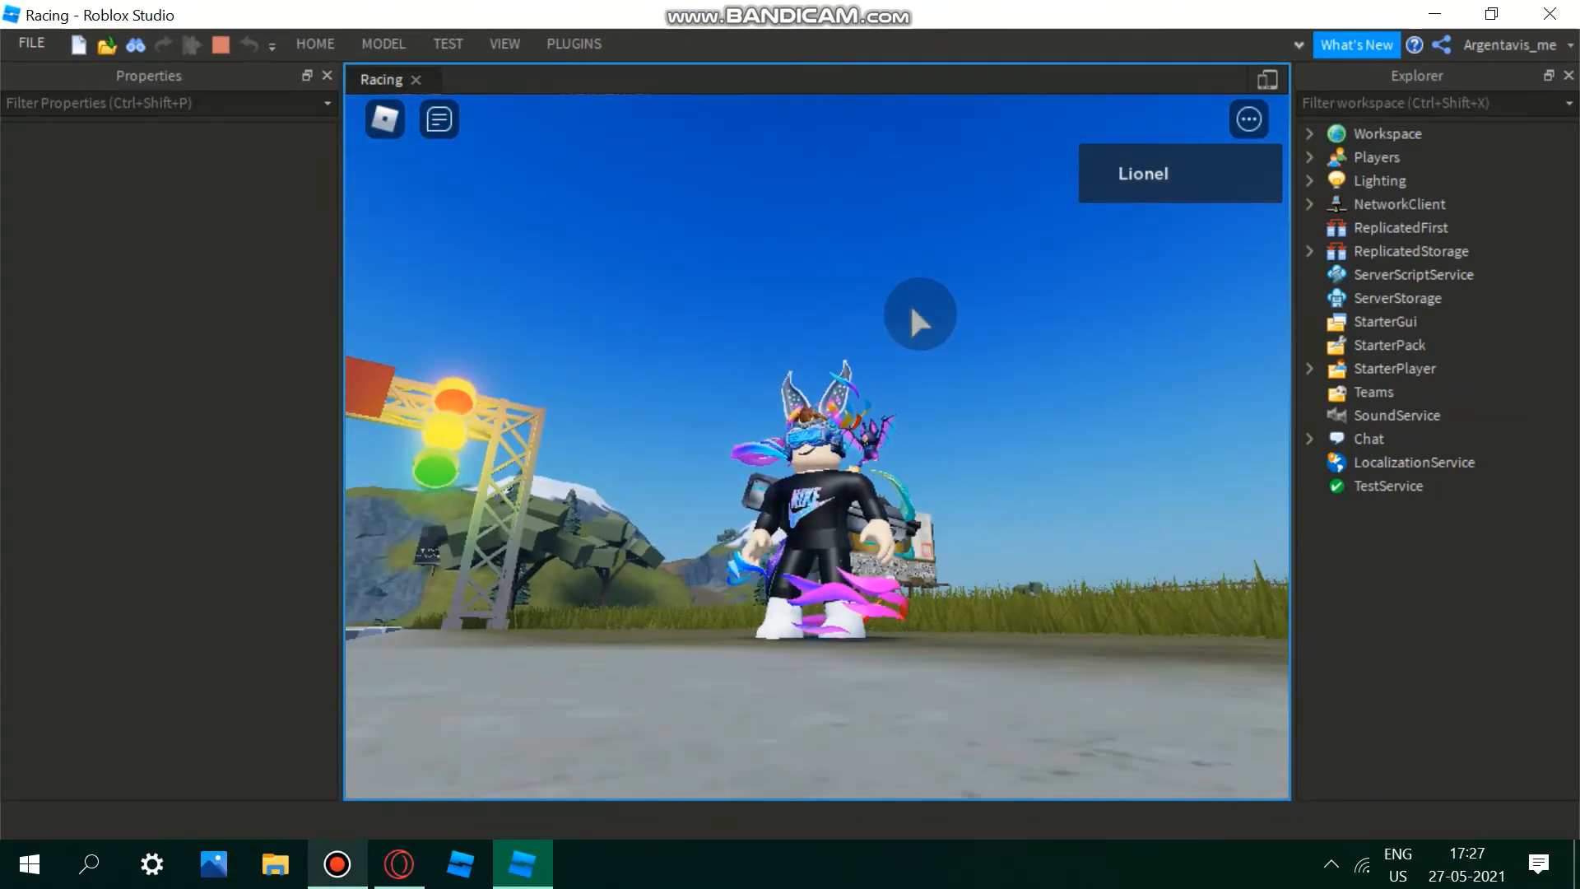
mouse_move(943, 434)
right_mouse_down()
mouse_move(951, 449)
mouse_move(940, 423)
right_mouse_up()
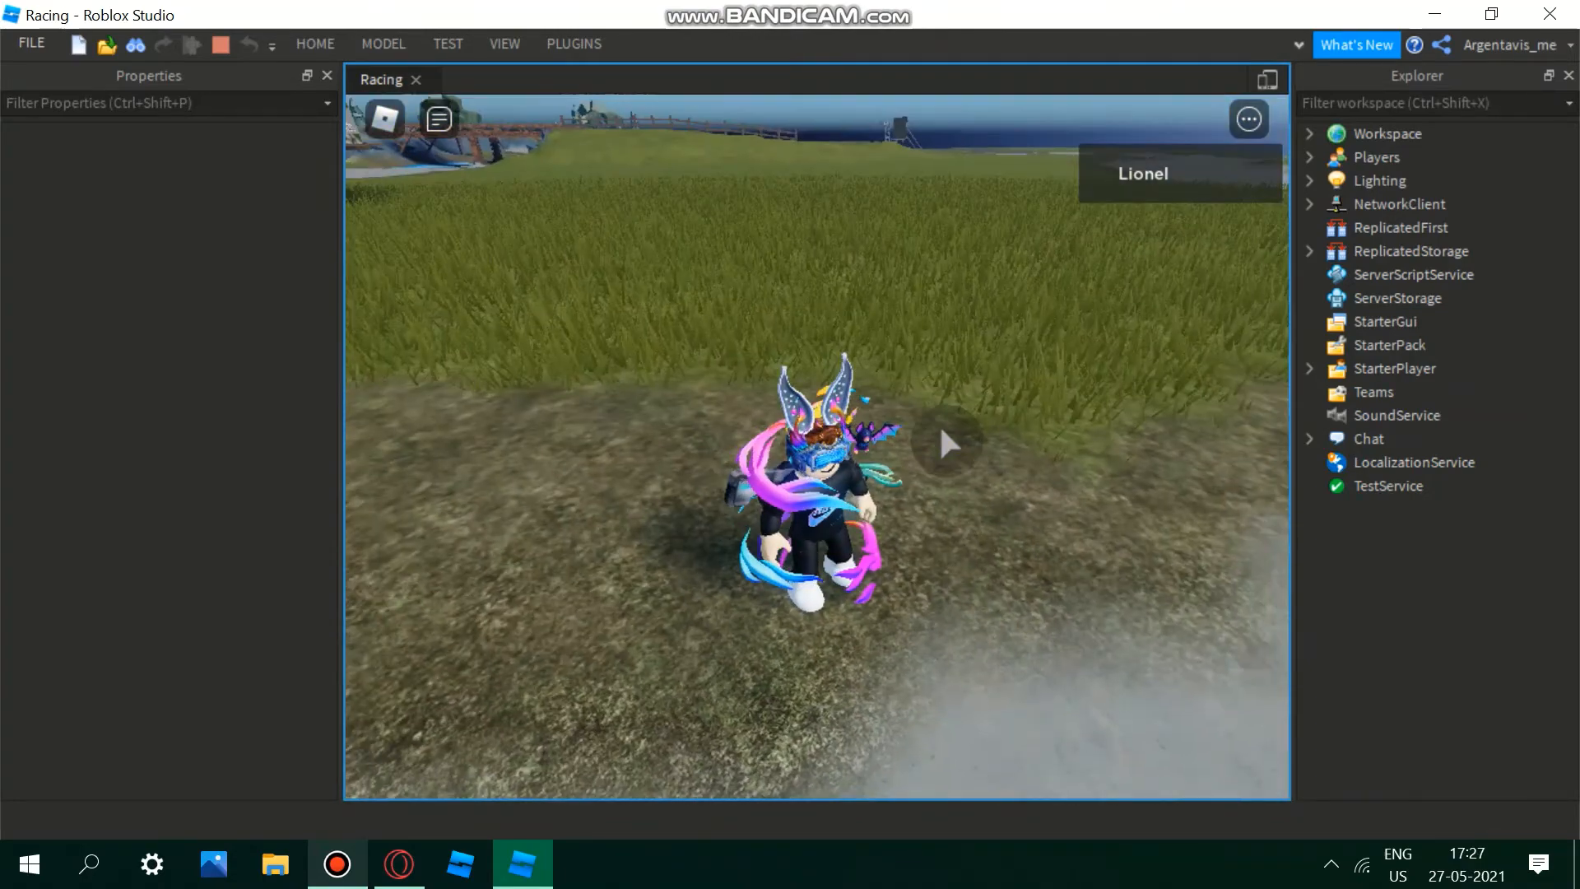
- Reset the character to test respawning on the invisible spawn locations
left_click(382, 123)
left_click(625, 740)
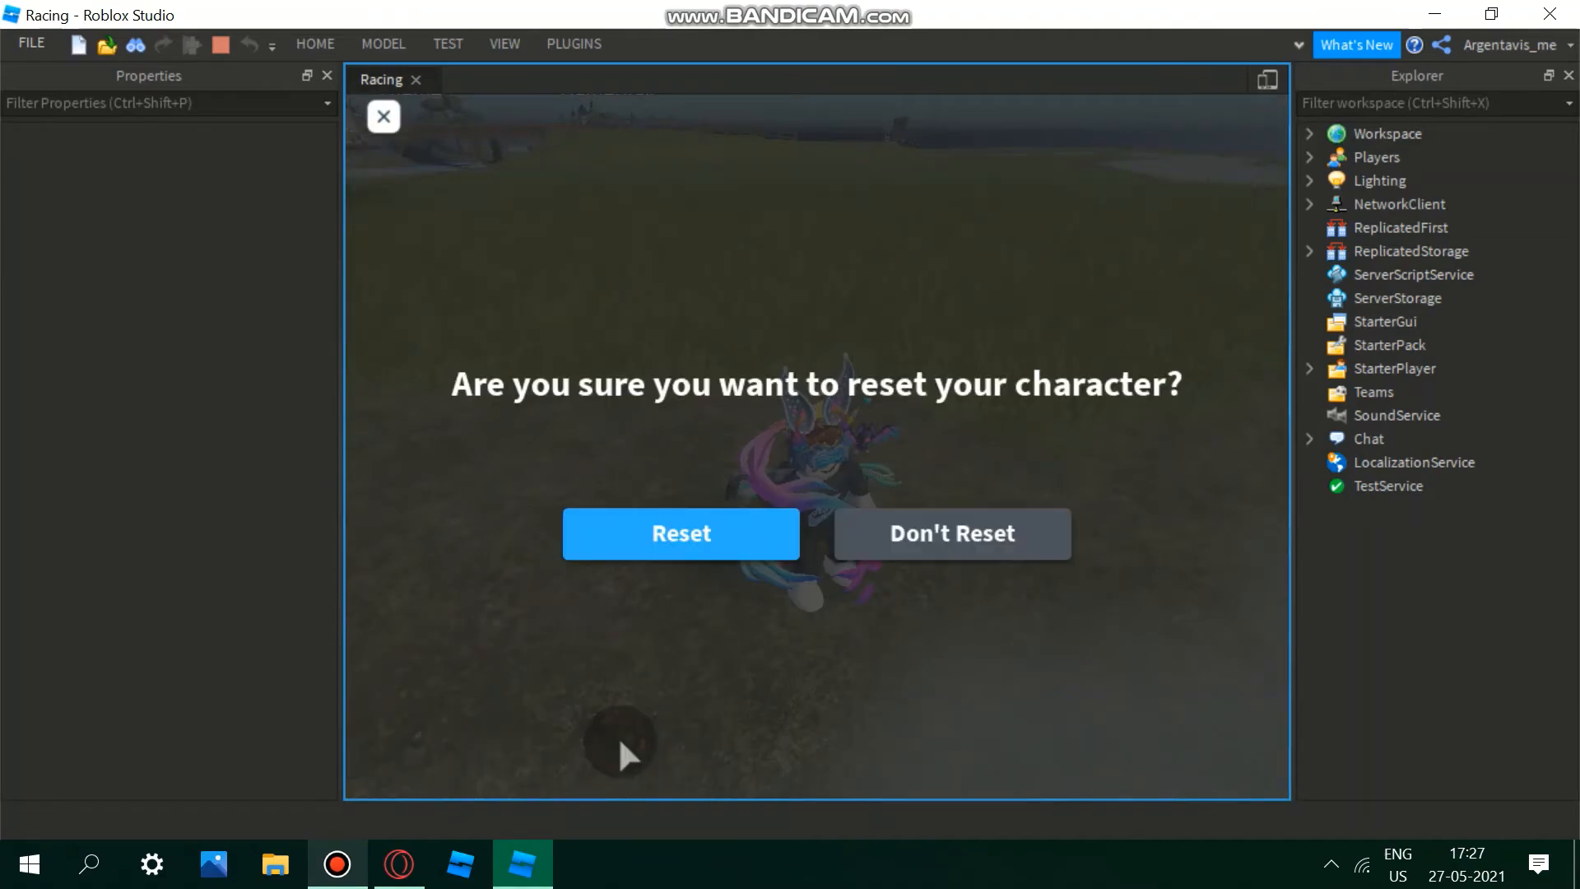
key("Return")
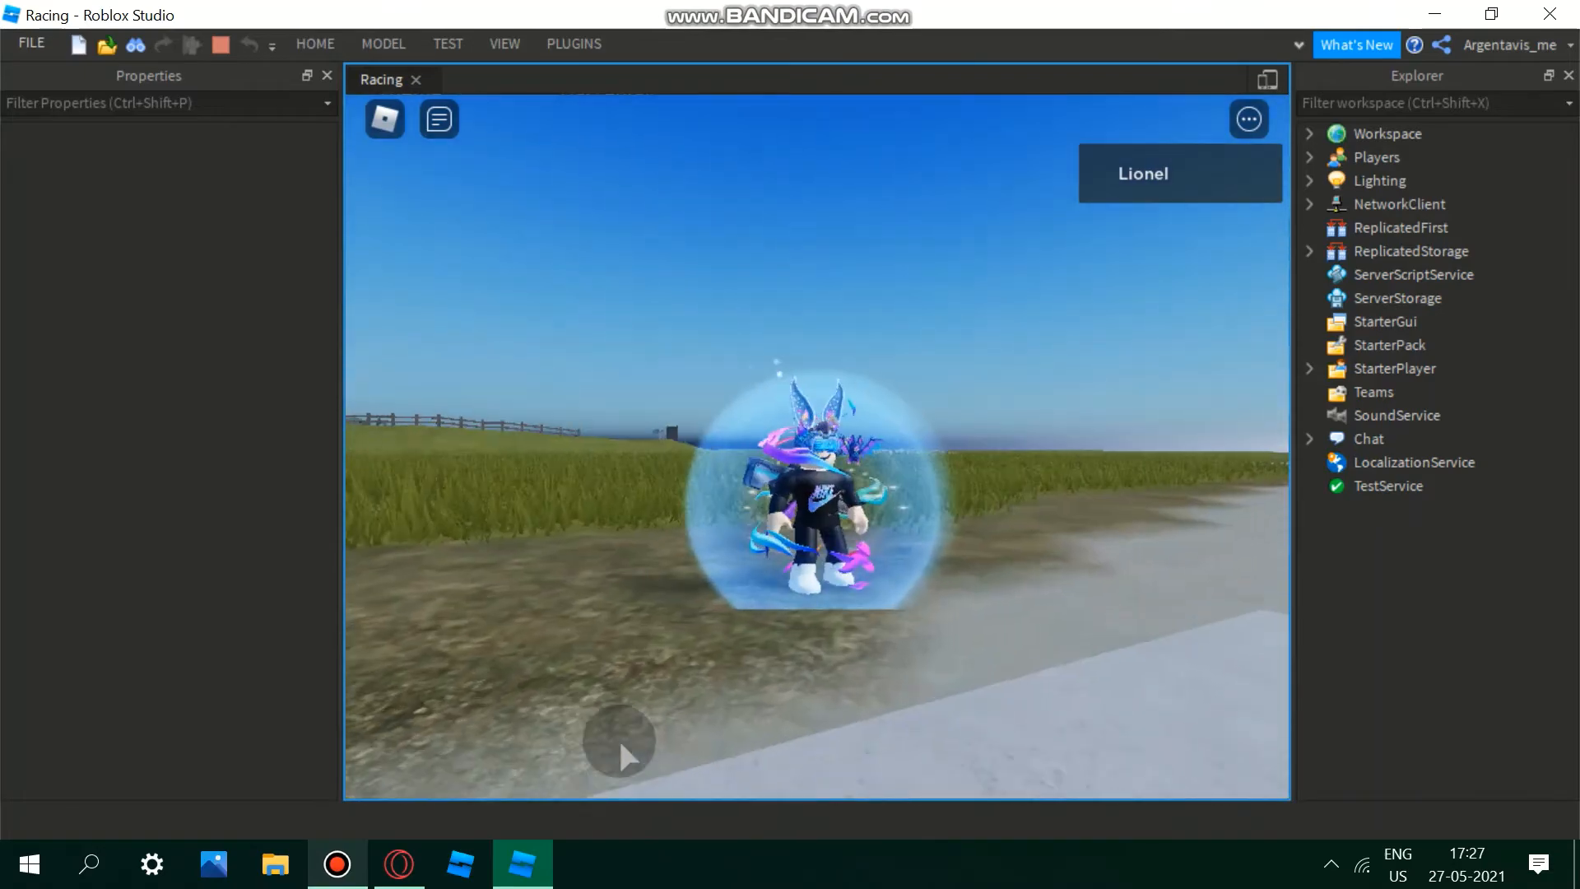
- Walk the respawned character into the car near the Start/Finish arch and jump back out
right_click_drag(619, 739, 620, 739)
scroll(619, 739, "down", 3)
key("w")
key("w")
key("w")
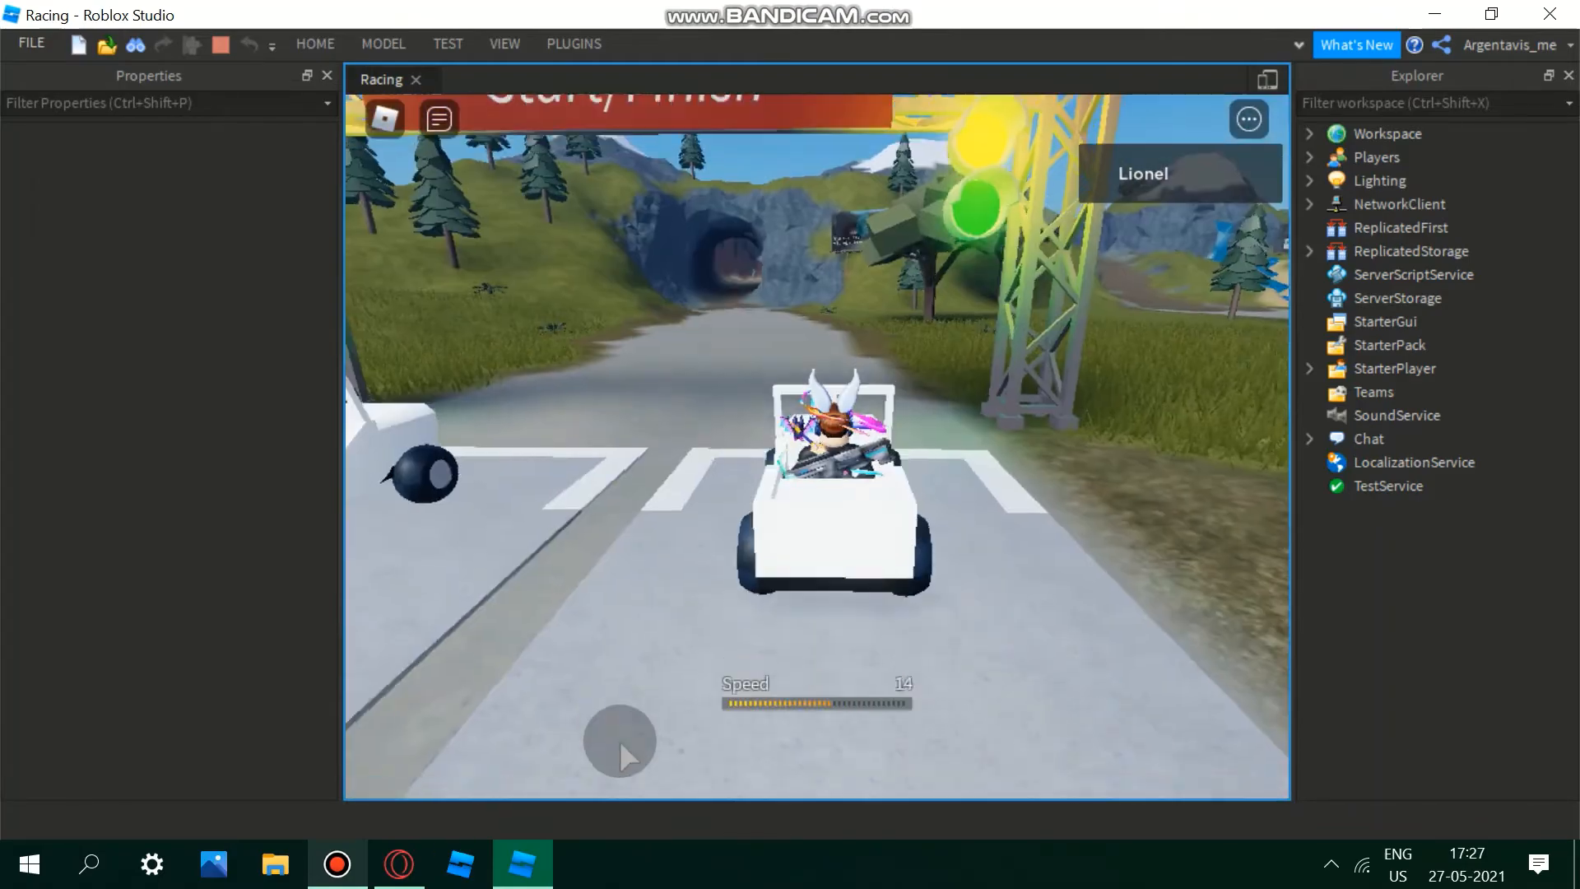
key("space")
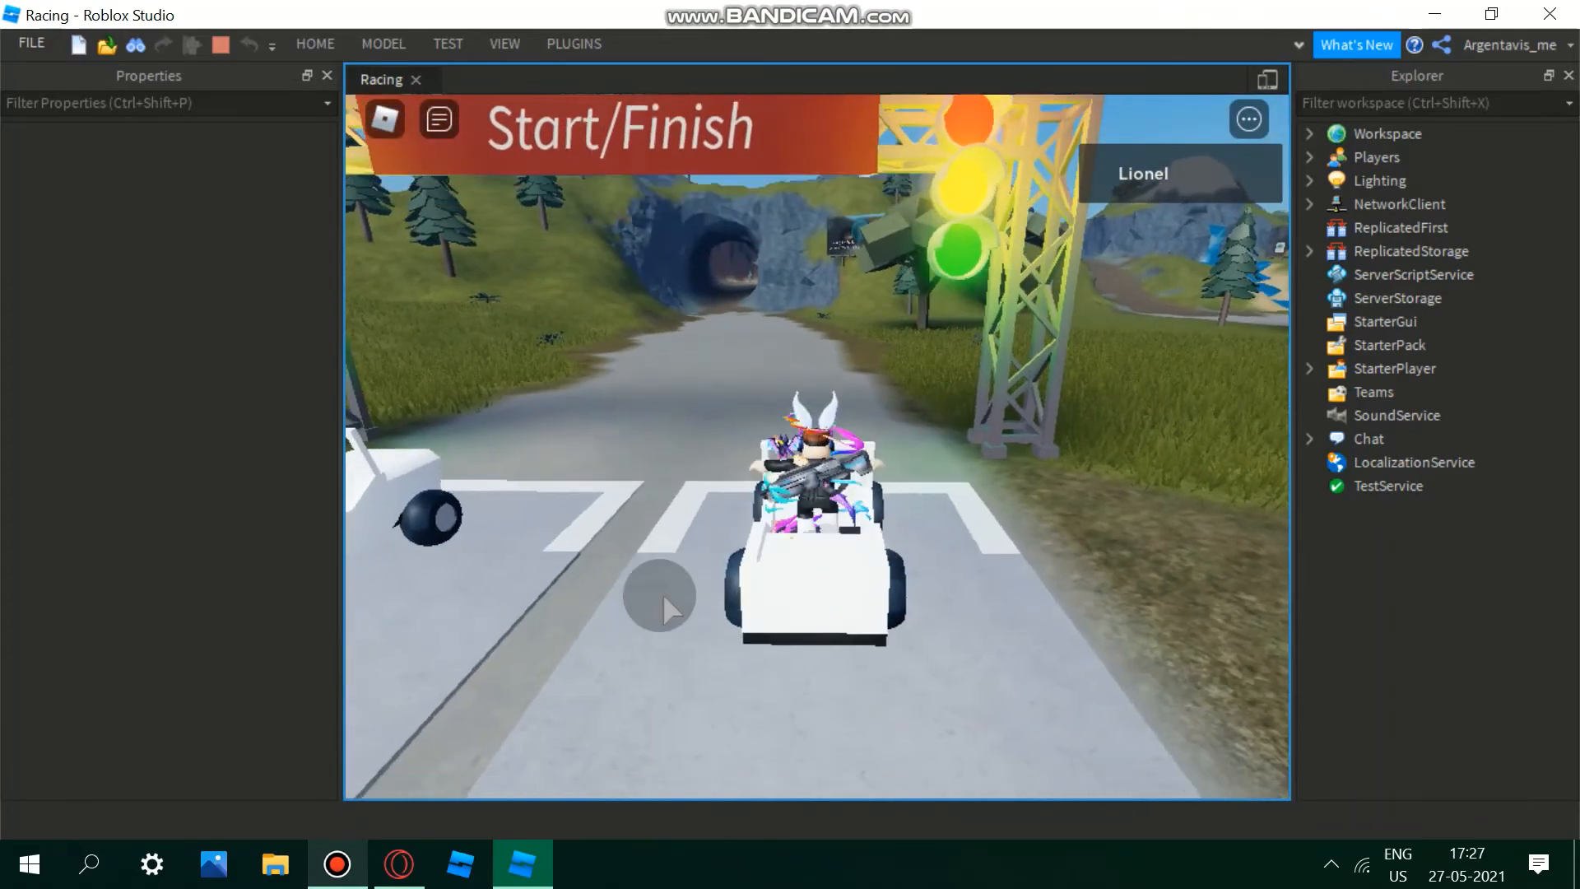
- Walk the character over the dirt beside the car pads and examine the ground where the invisible spawn locations lie
key("d")
right_click_drag(656, 596, 657, 596)
key("w")
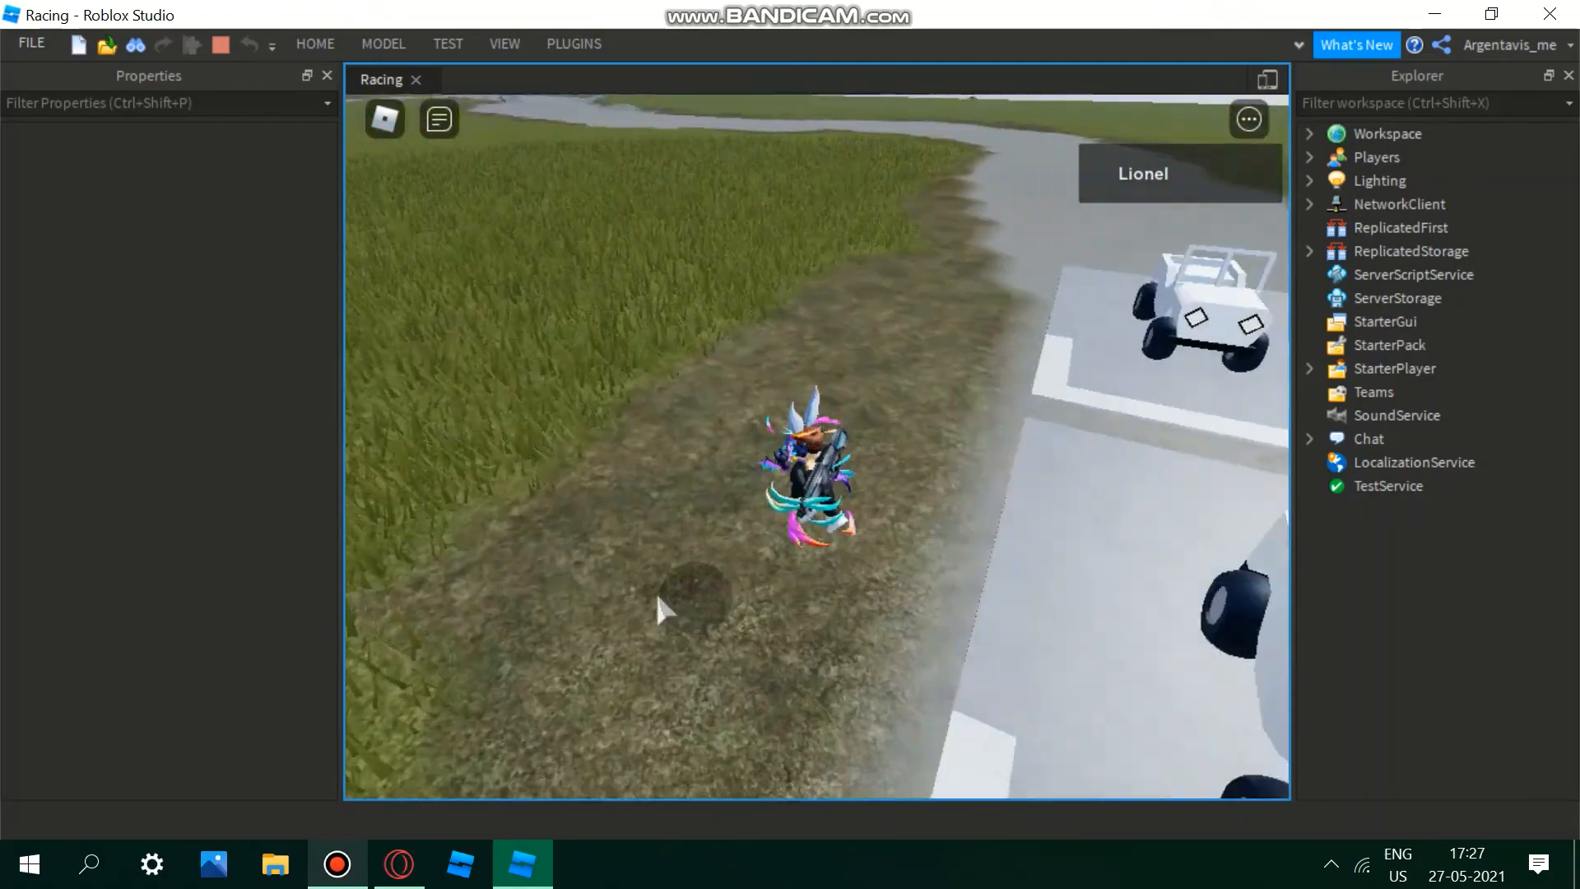
right_click_drag(632, 660, 632, 661)
key("d")
right_click_drag(867, 447, 867, 444)
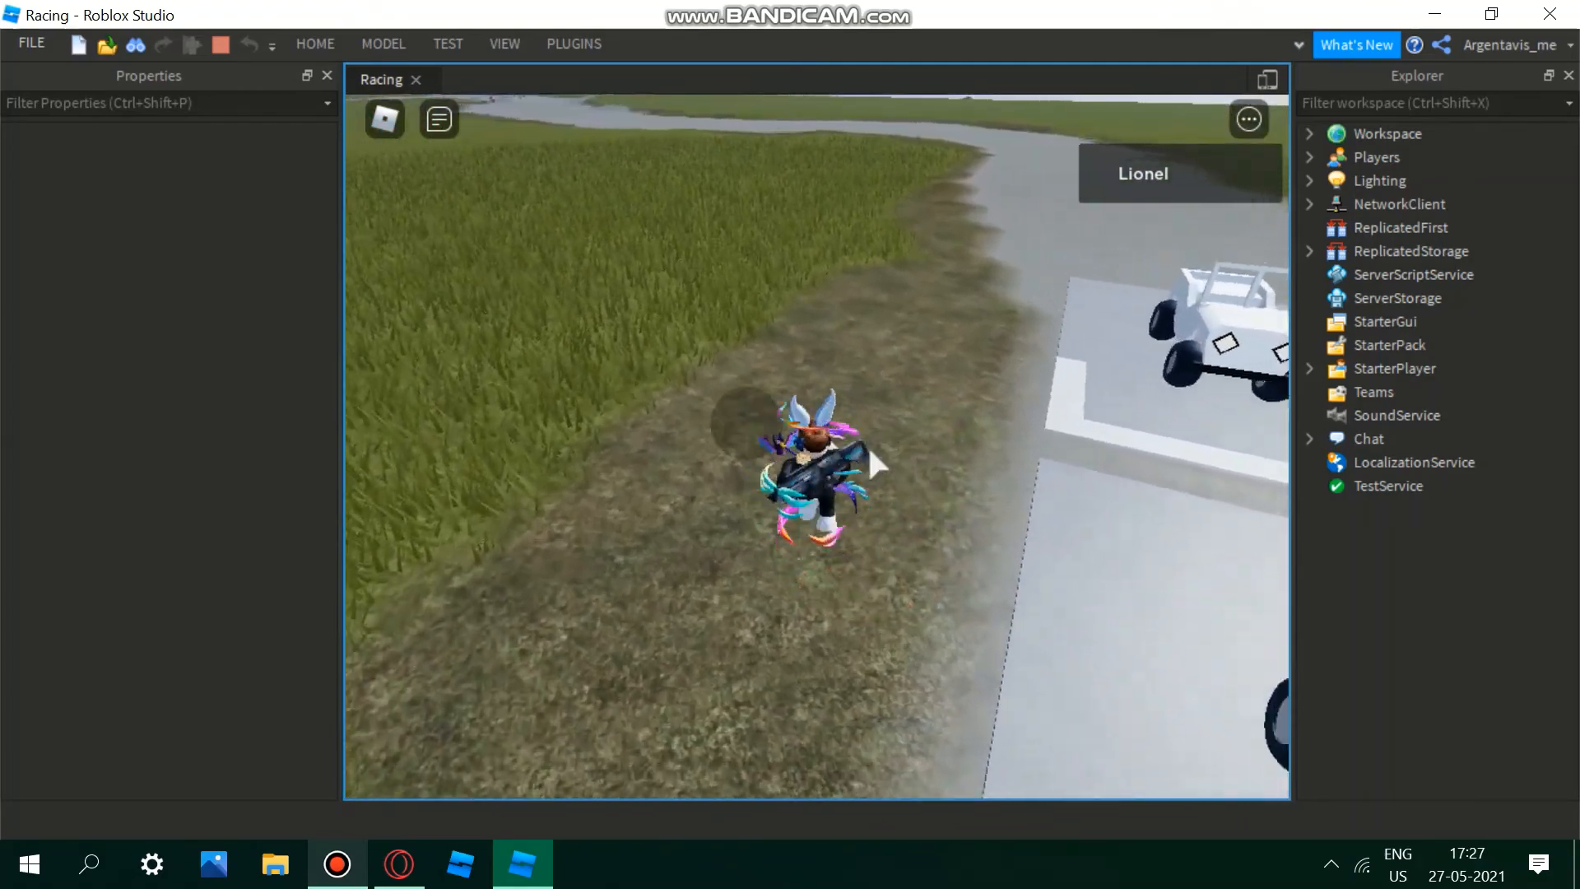
right_click_drag(611, 375, 611, 376)
key("s")
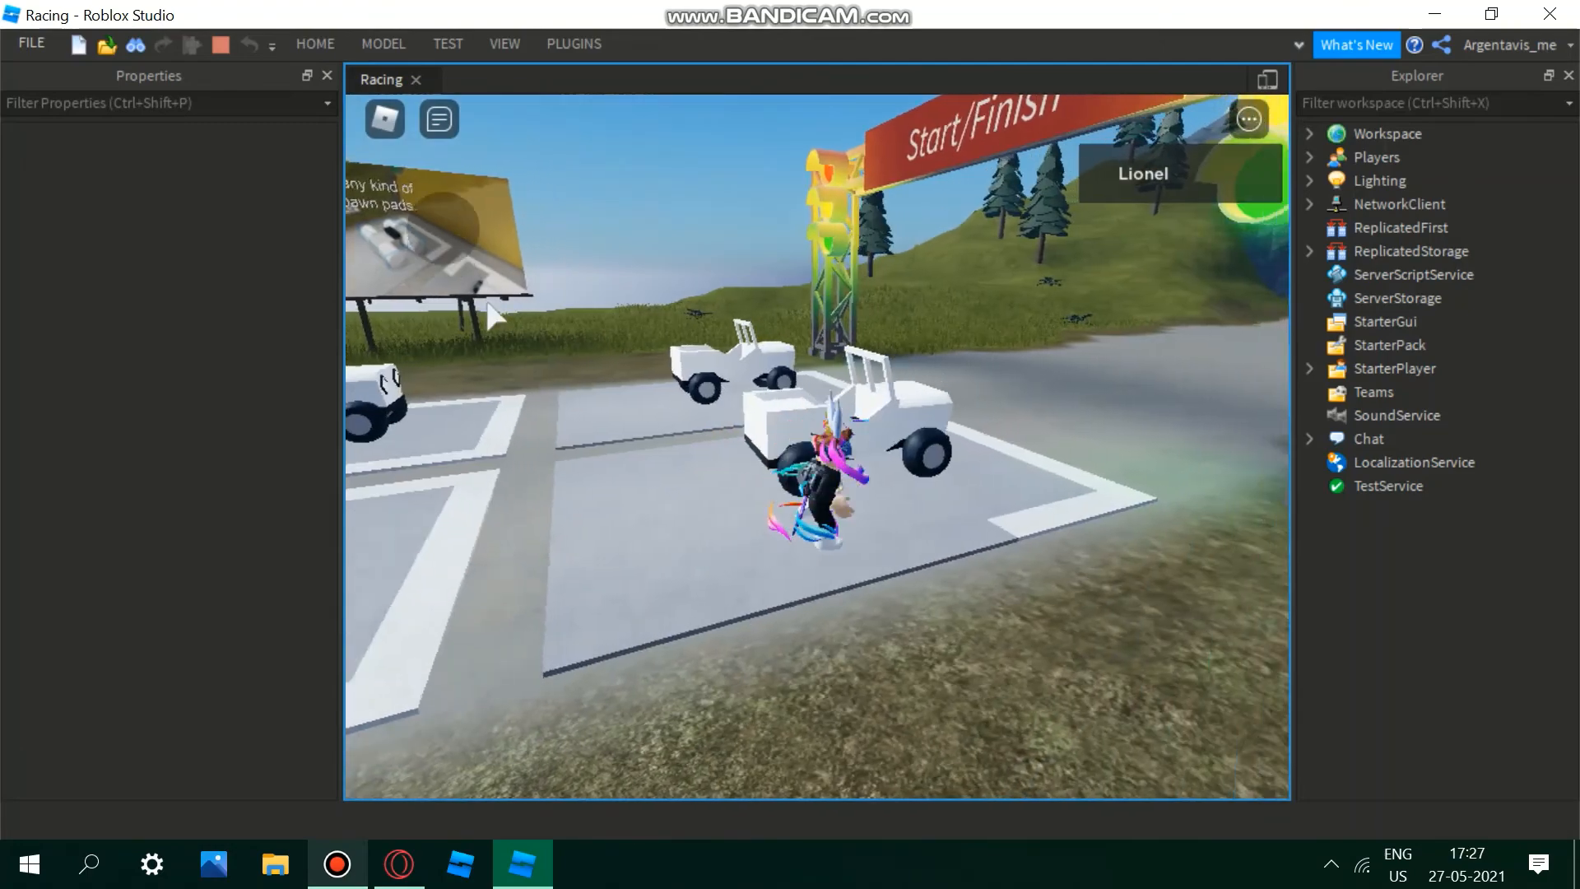
key("s")
left_click(339, 864)
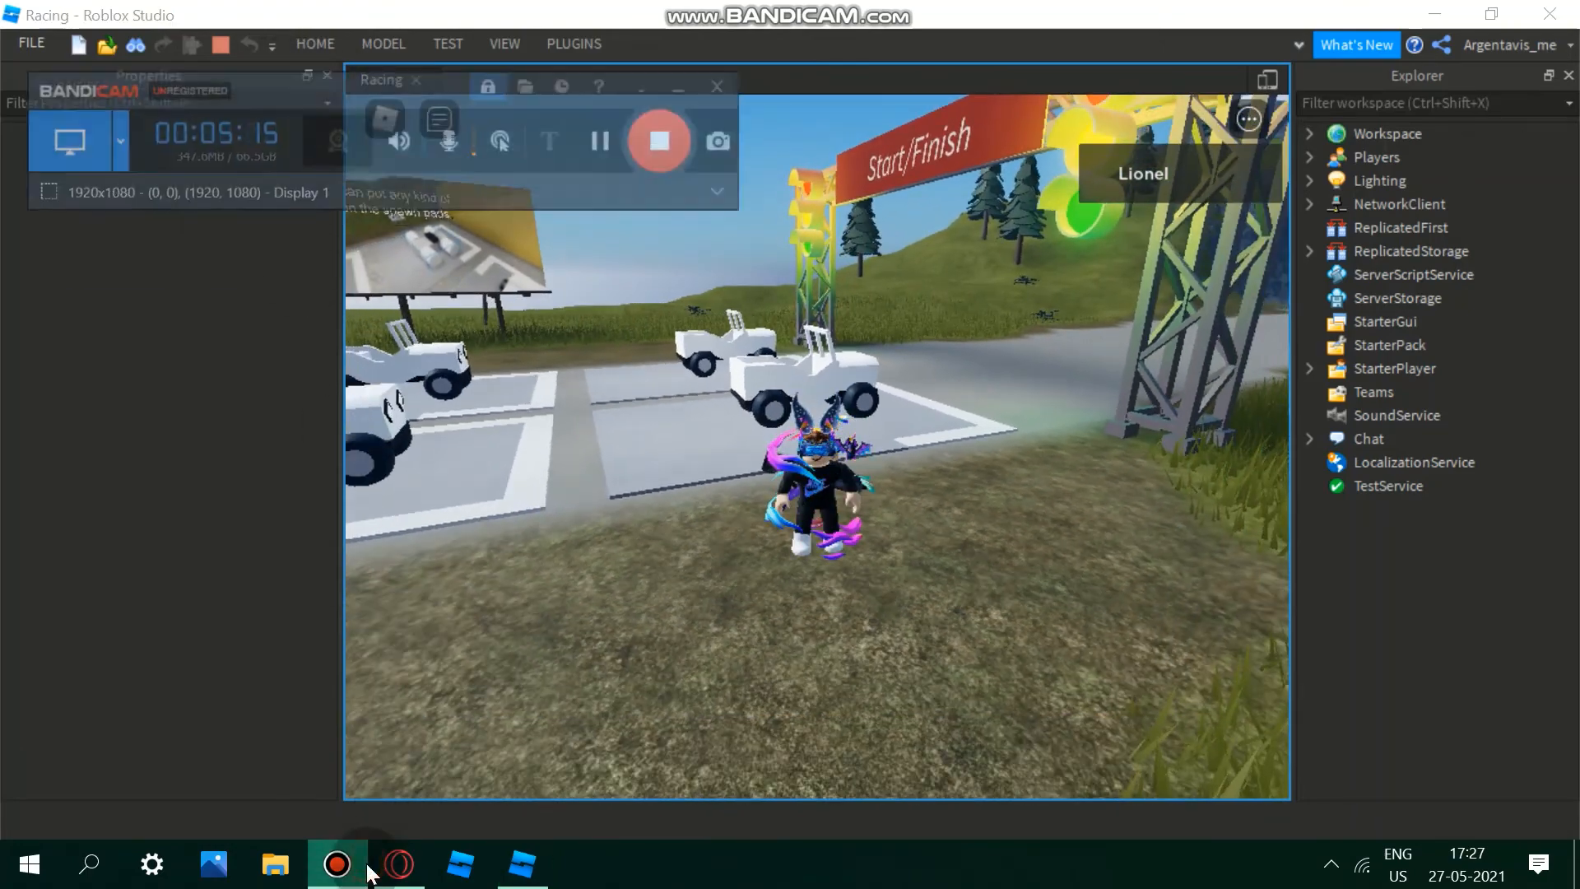